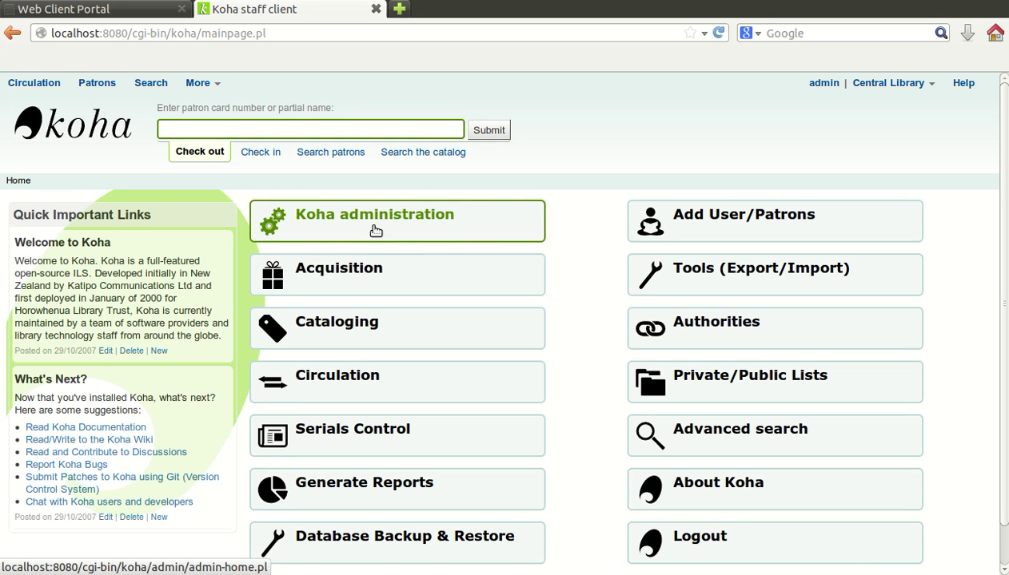
Open Koha administration and go to Currencies and exchange rates under Acquisition parameters
click(405, 228)
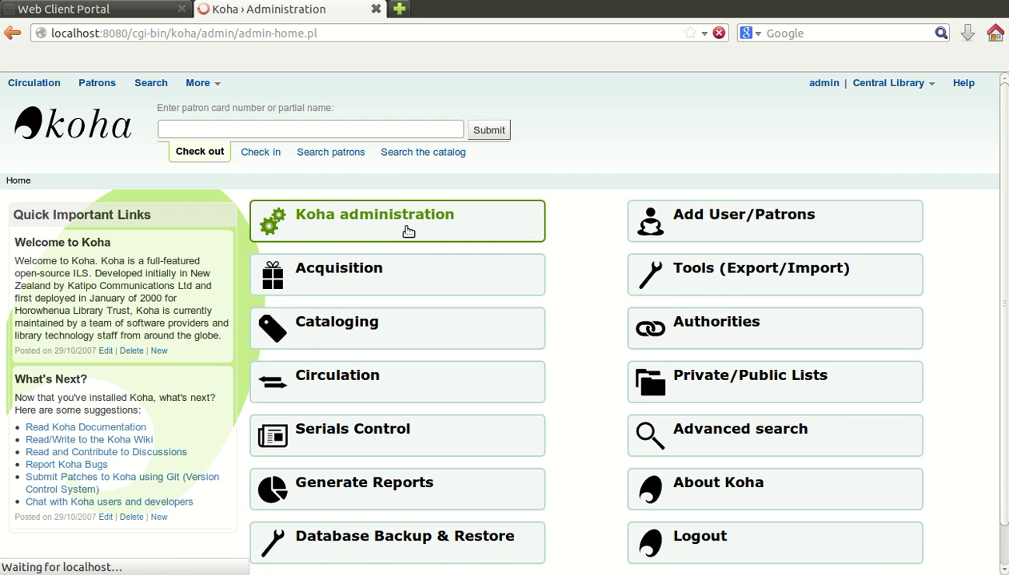
scroll(408, 227, down, 4)
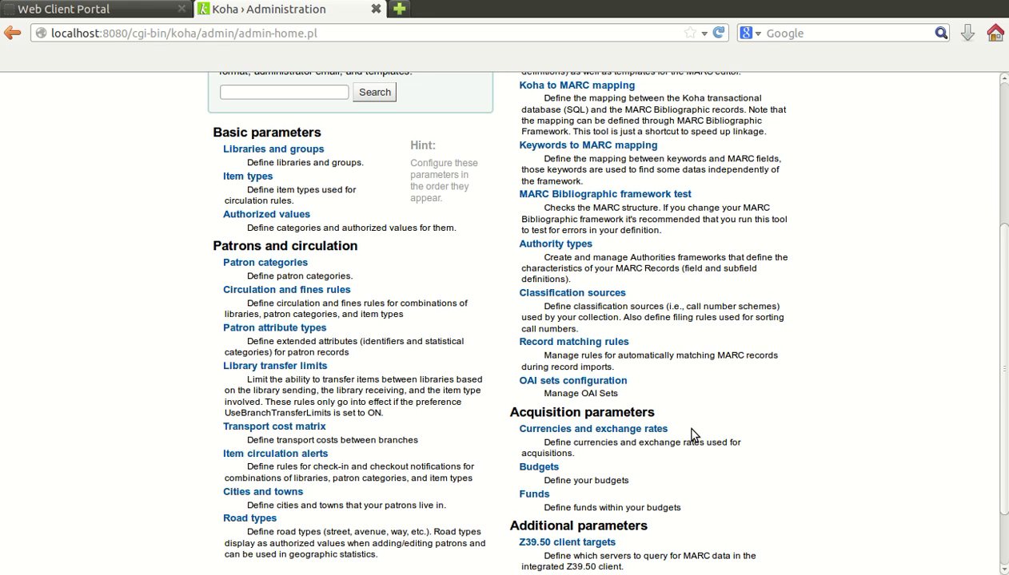
scroll(693, 434, down, 1)
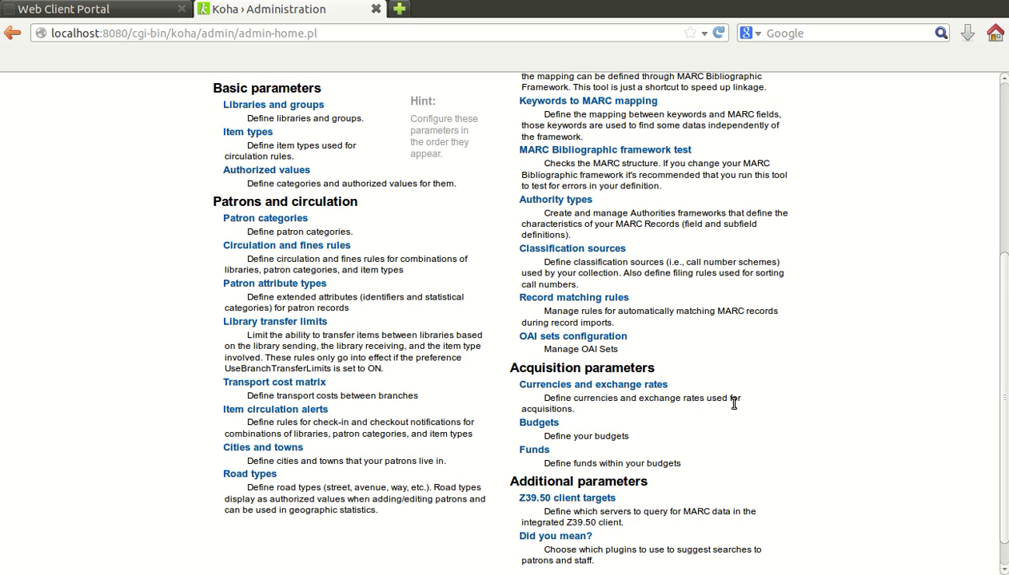
click(610, 387)
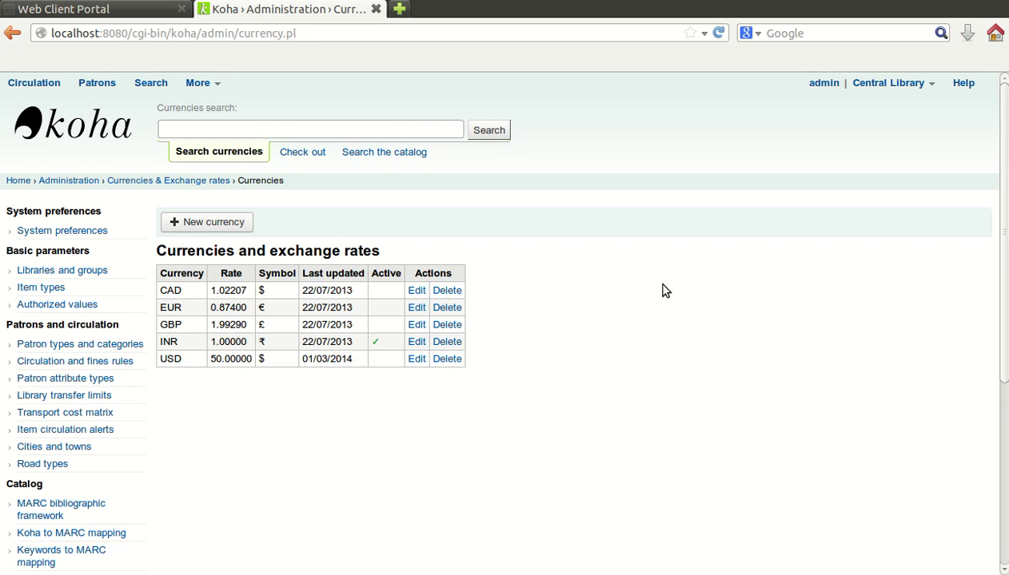
Start a new currency and move through its Currency, Rate and Symbol fields
scroll(660, 307, down, 1)
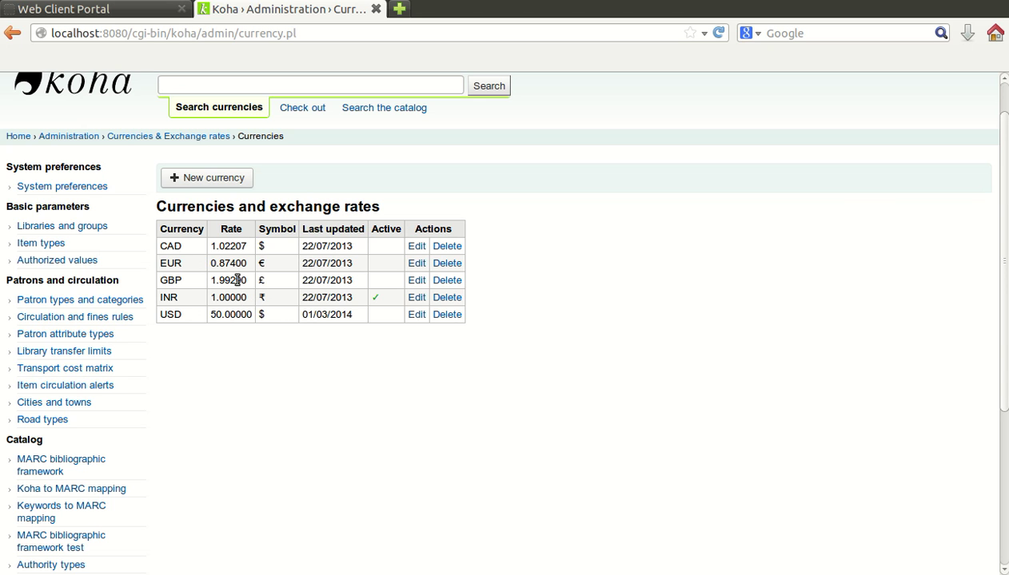
click(214, 178)
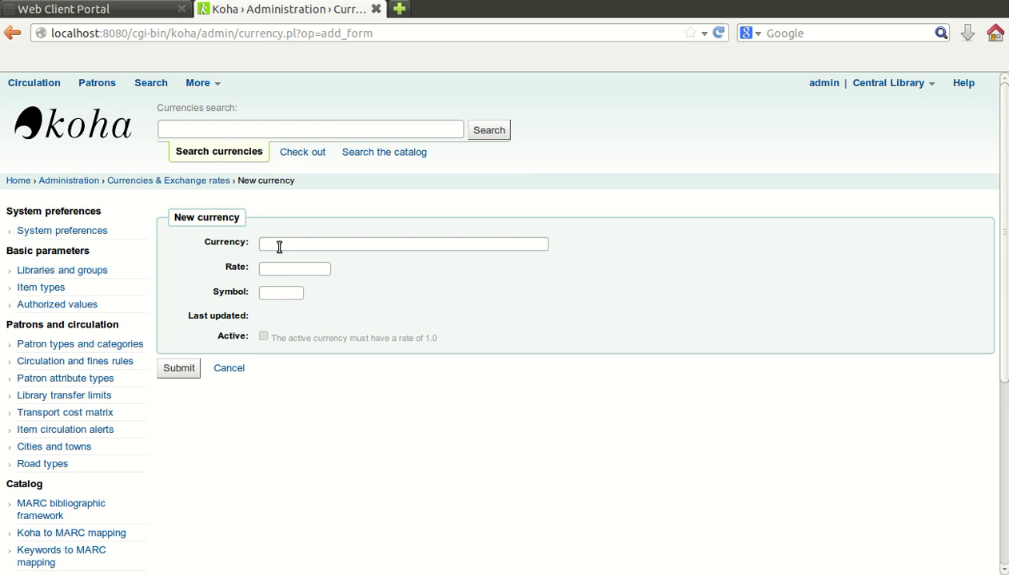
click(312, 248)
click(279, 273)
click(286, 294)
click(268, 268)
Enter a 1.0 rate and tick Active, then clear the rate so the form is blank
text(1.)
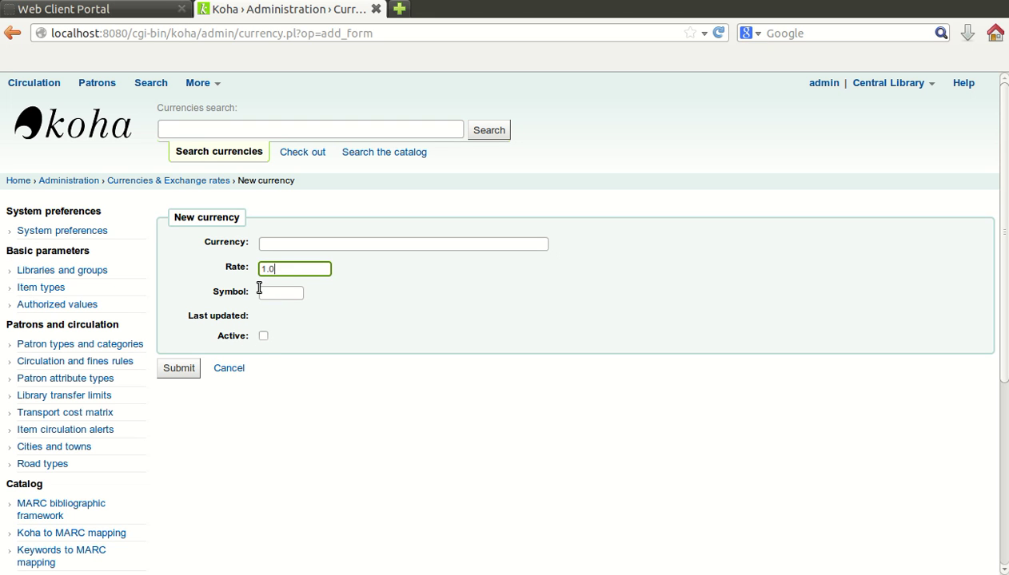
click(263, 336)
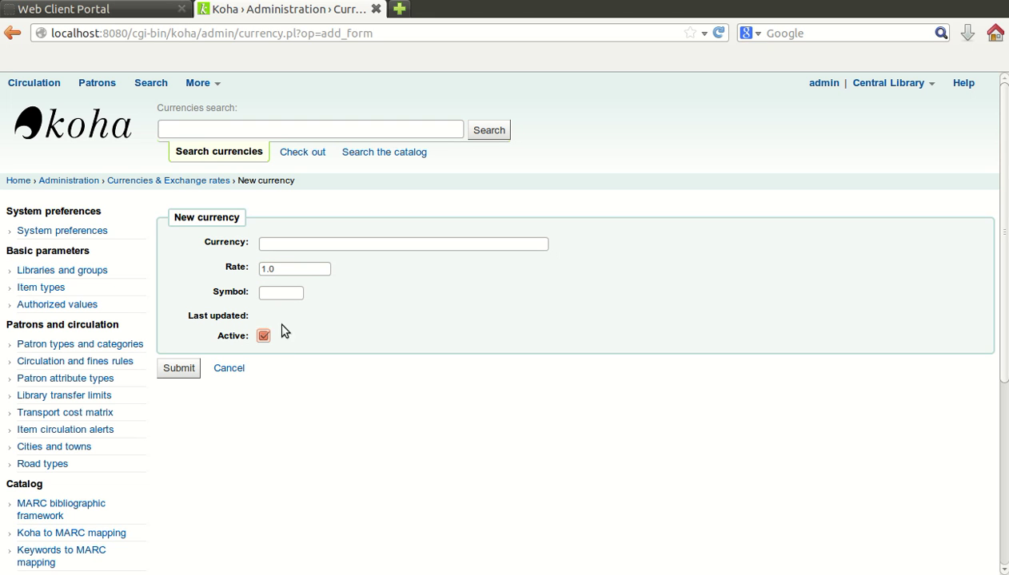
click(284, 271)
key(ctrl+a)
key(BackSpace)
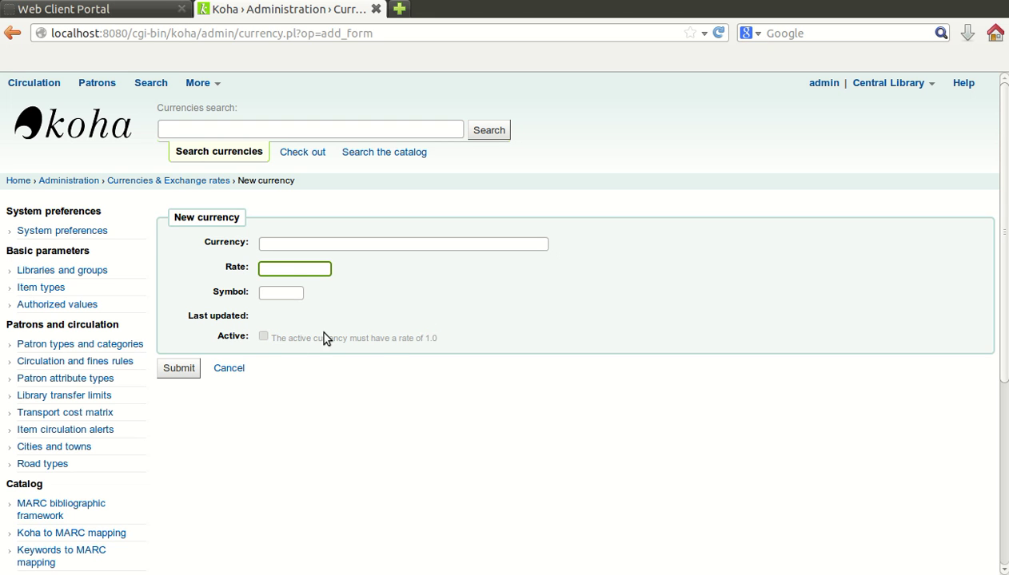
click(271, 241)
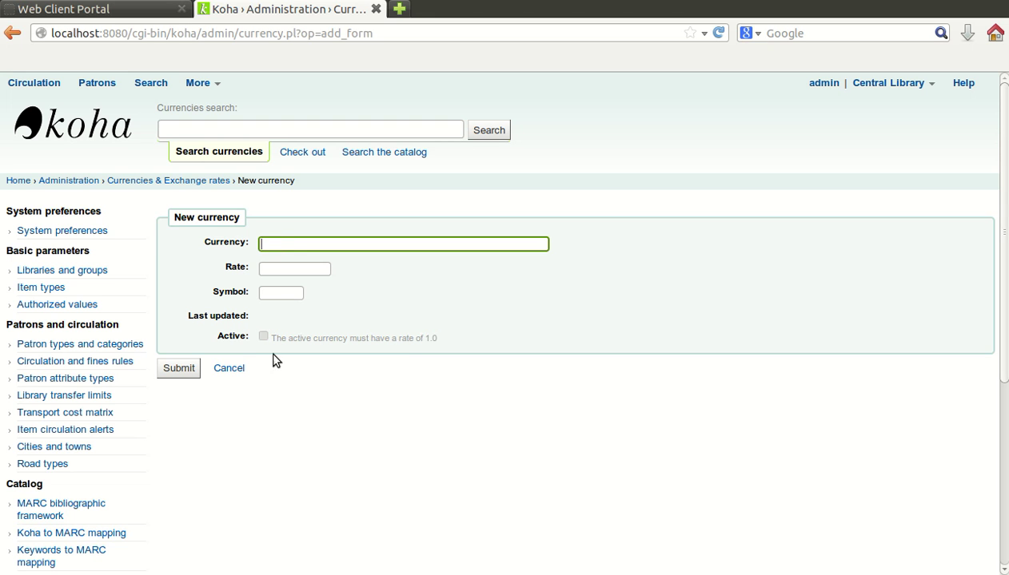
click(265, 268)
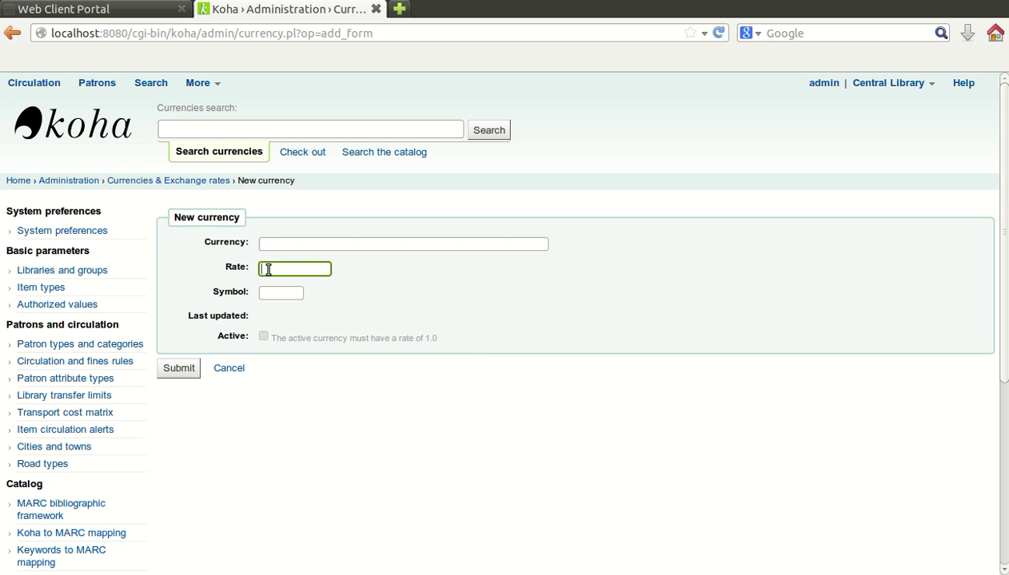
Cancel the new currency, toggle INR's Active flag off and on, and leave INR unchanged
click(229, 369)
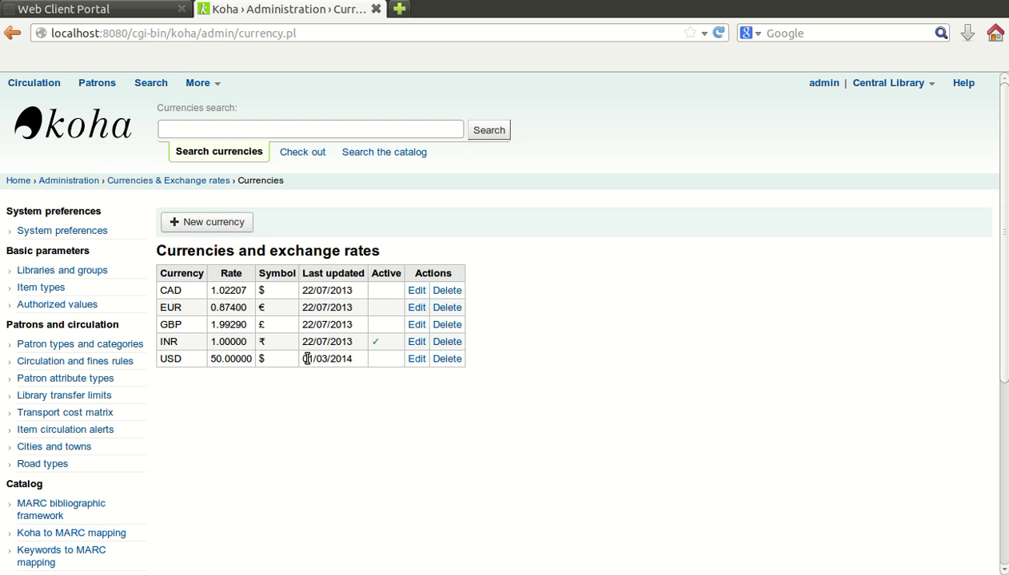
click(418, 343)
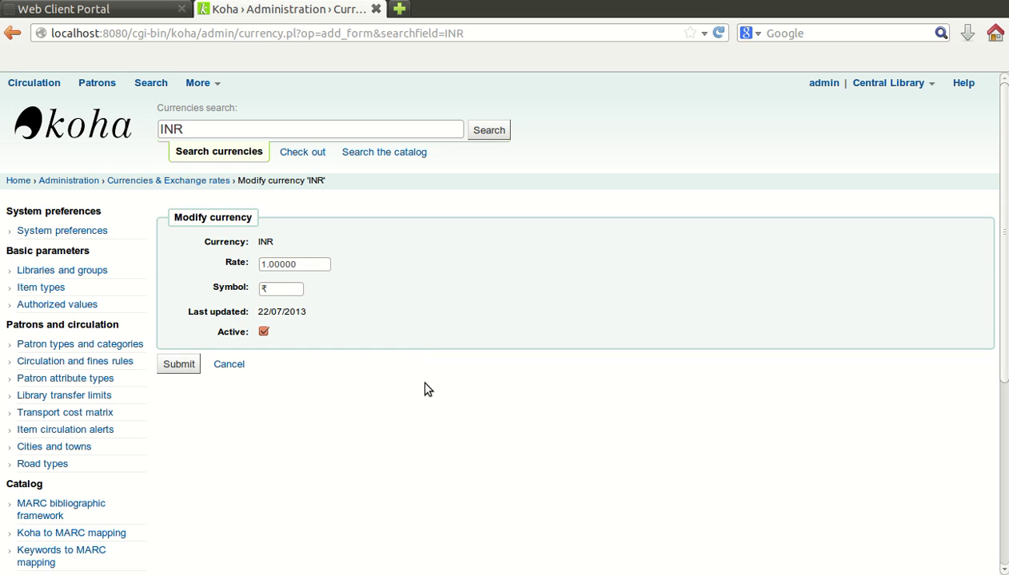
click(307, 265)
click(287, 289)
click(265, 335)
click(263, 334)
click(229, 365)
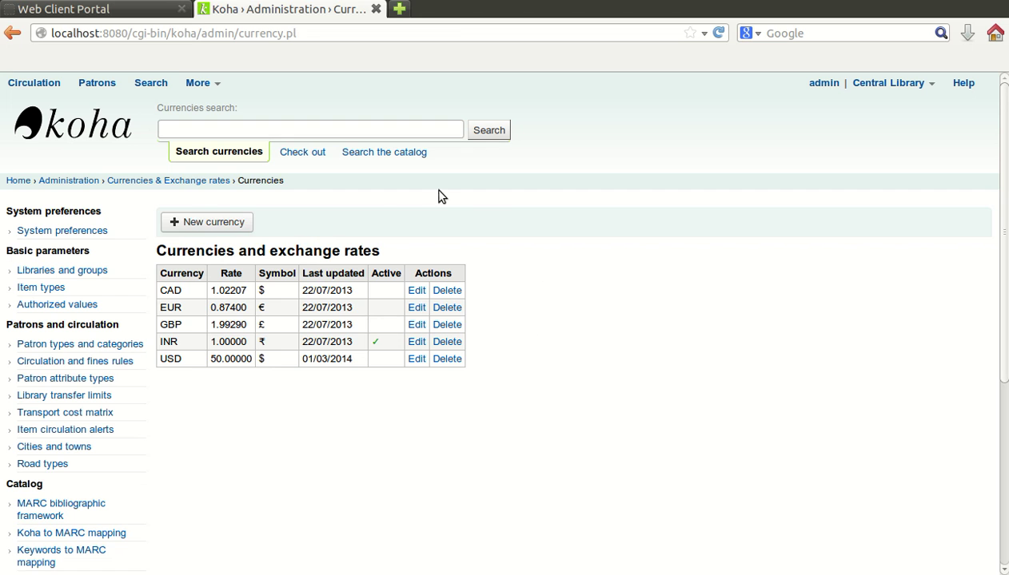
click(133, 182)
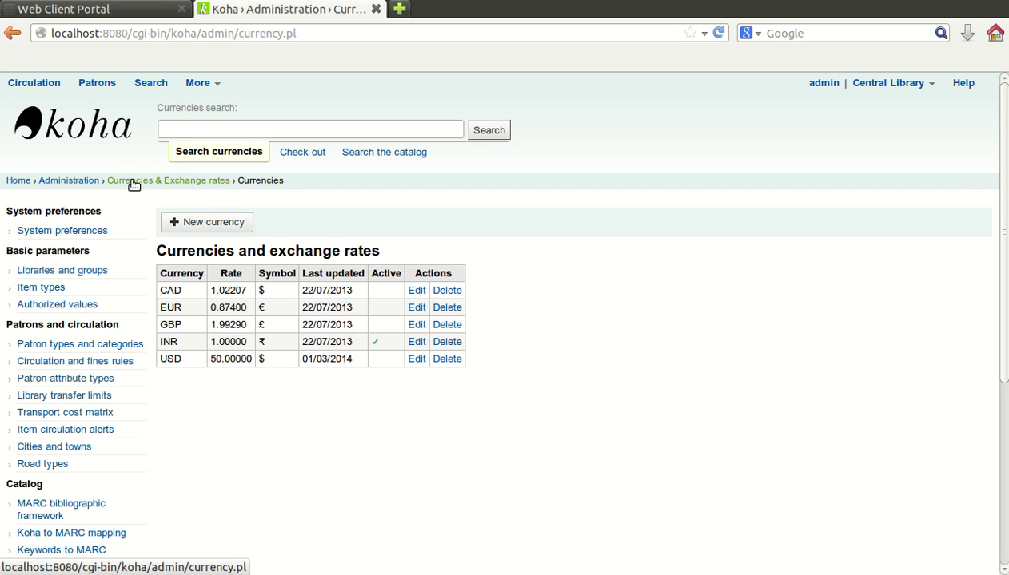
Go to Budgets administration and edit Library Budget (01/04/2013–31/03/2014, total 100000.00)
click(92, 184)
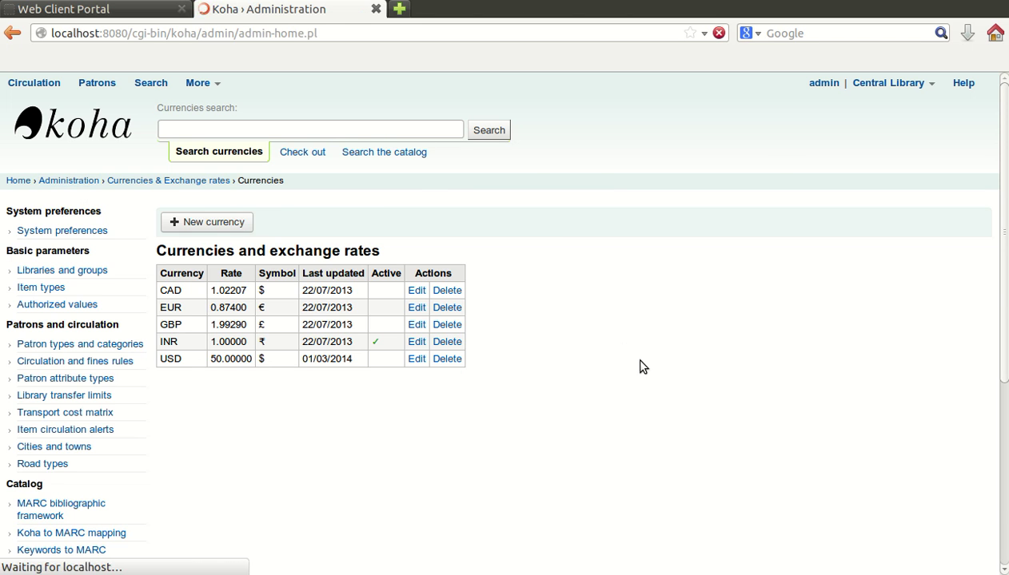
scroll(593, 482, down, 4)
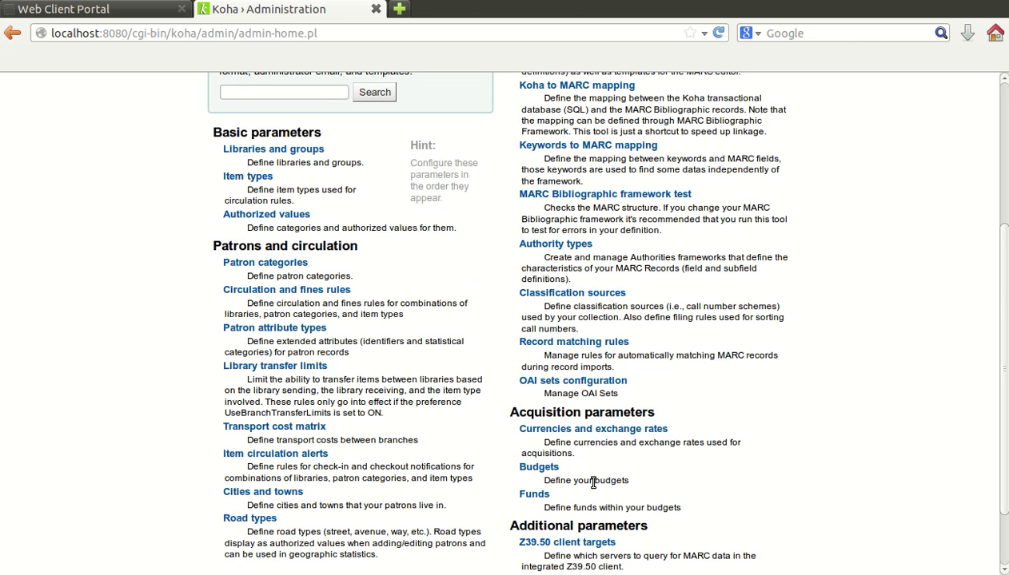
click(543, 473)
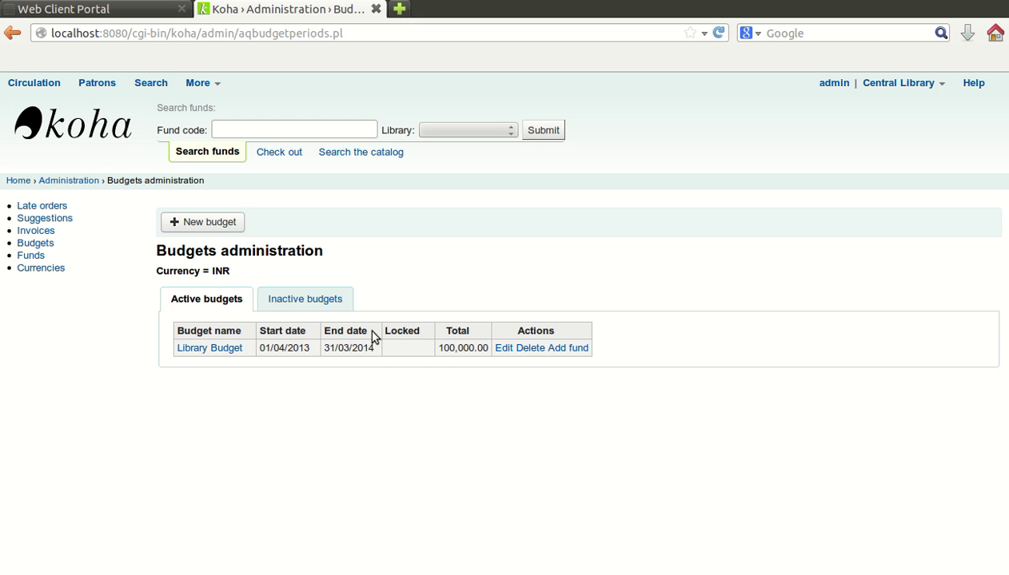
click(504, 349)
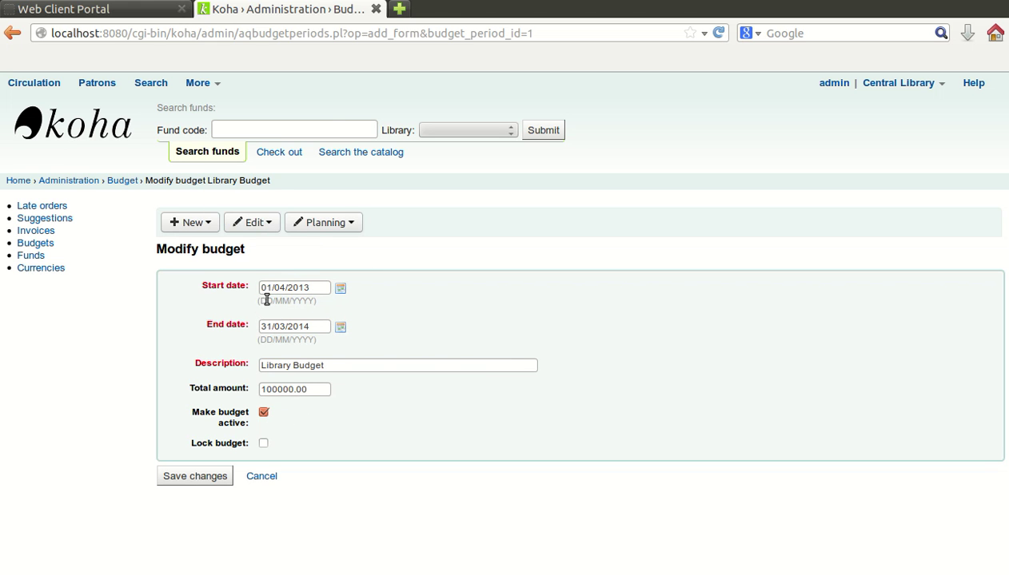
Toggle the Library Budget lock off and on, then cancel without saving
click(324, 389)
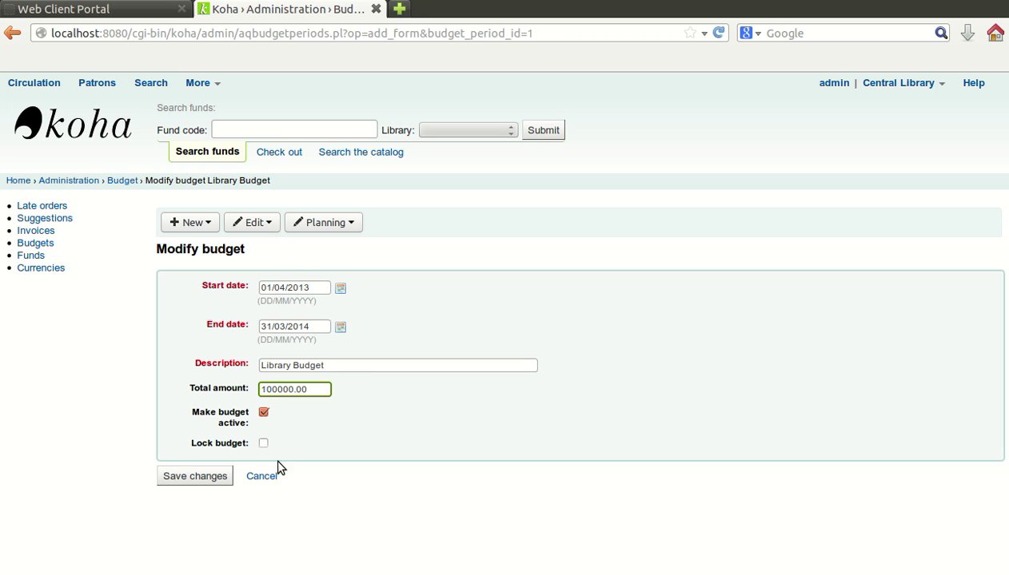
click(264, 445)
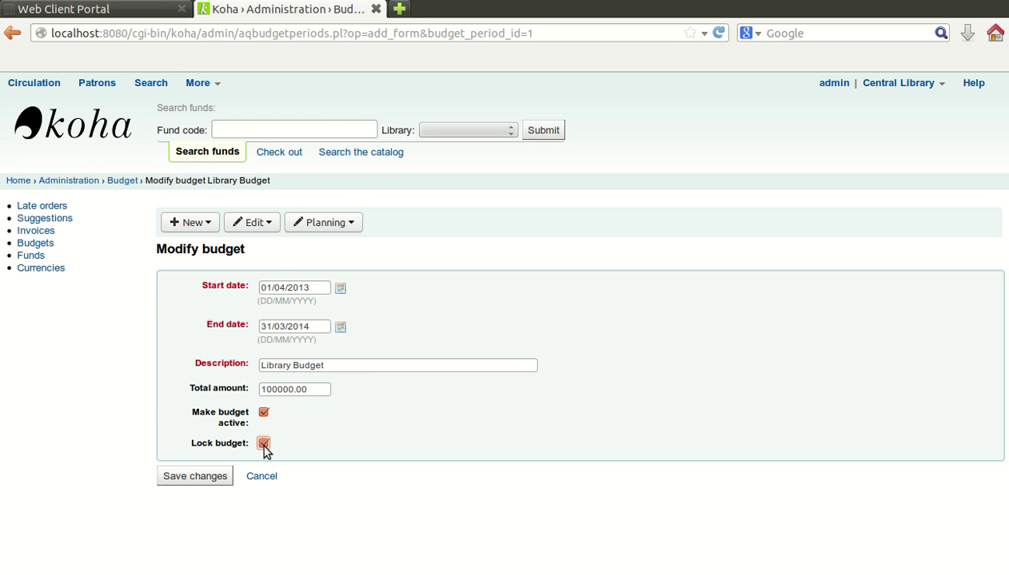
click(264, 444)
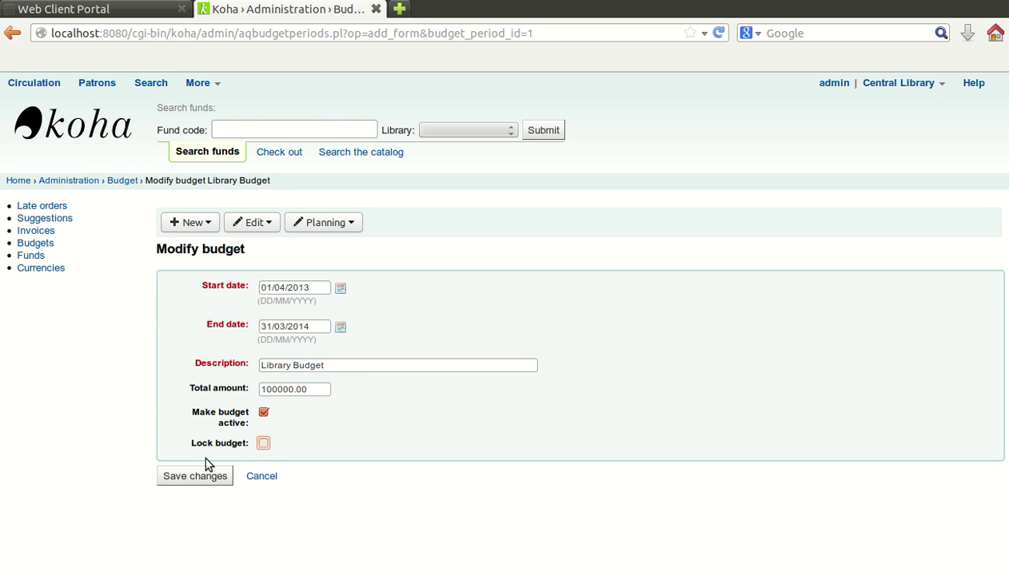
click(264, 478)
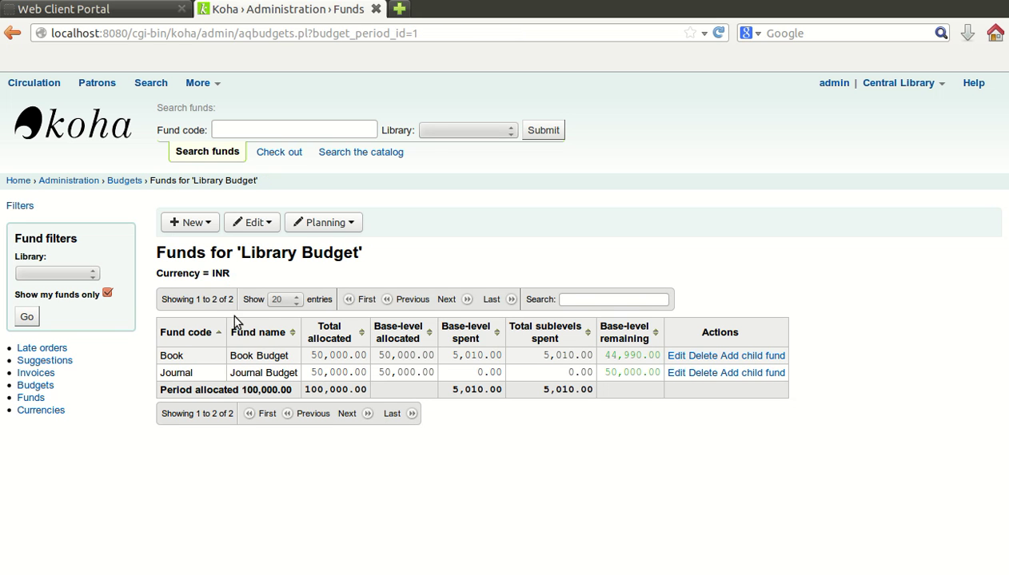
click(126, 182)
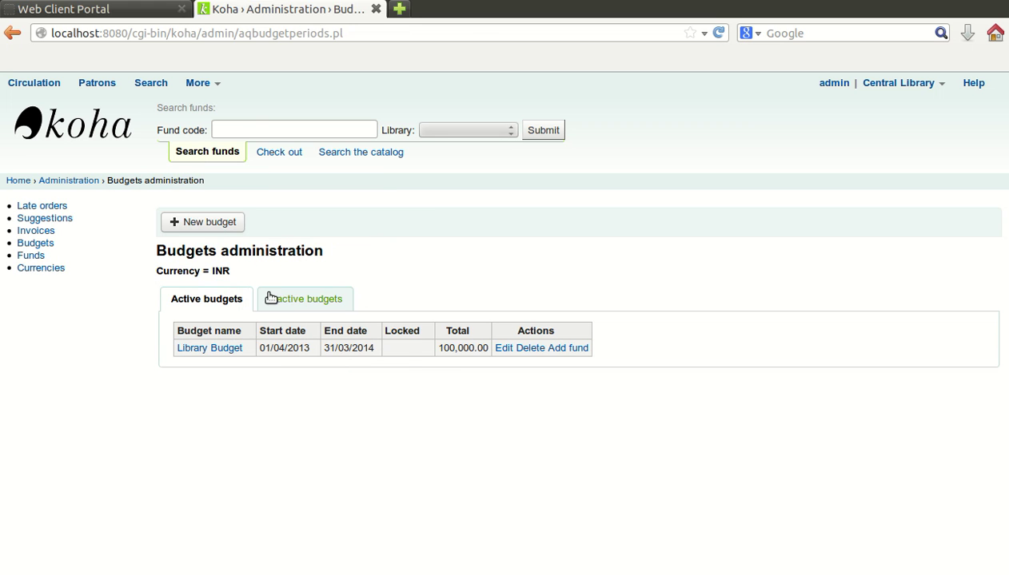
Open the Add budget form, then go back to the Budgets administration list
click(220, 224)
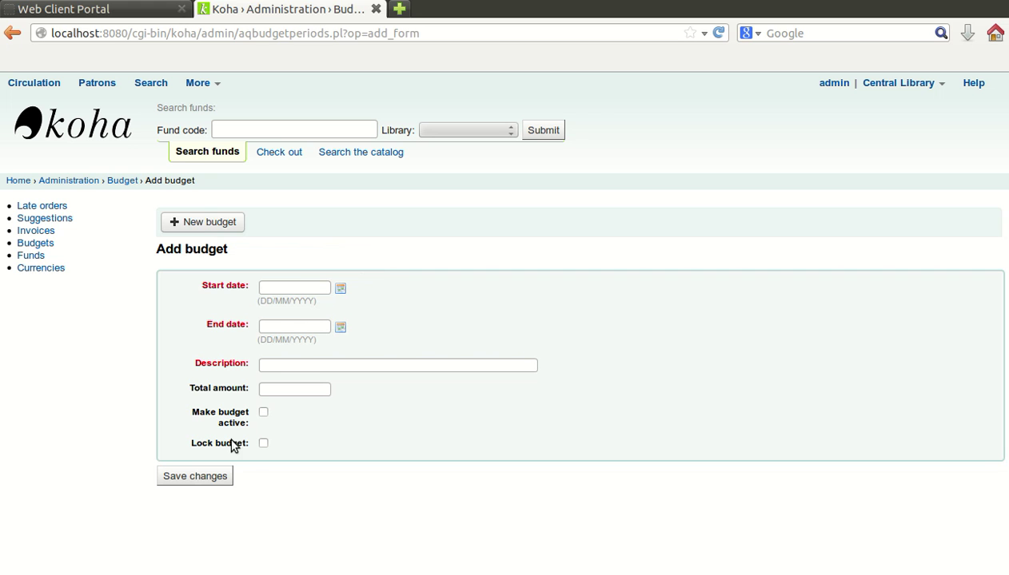
right_click(414, 212)
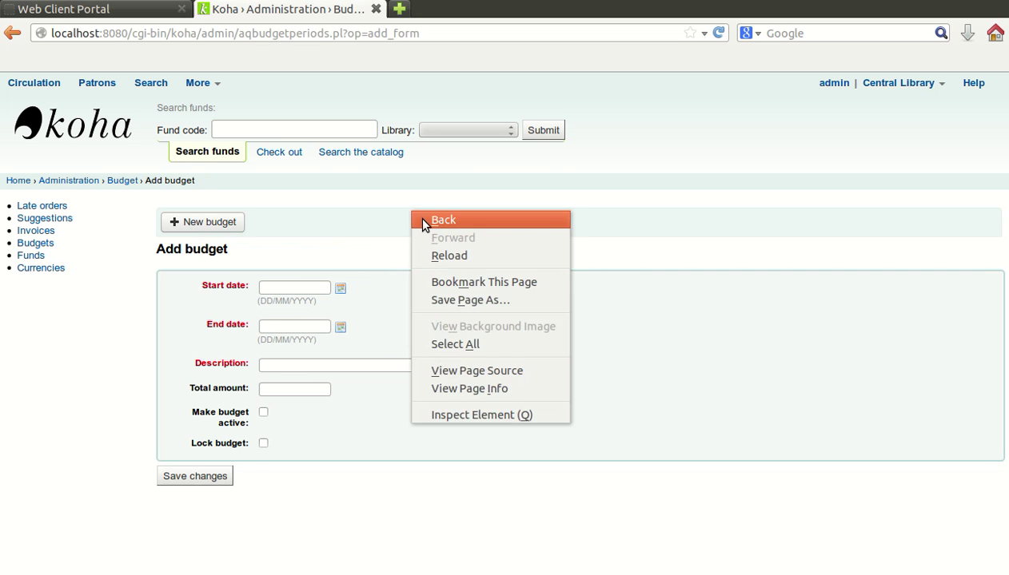
click(423, 220)
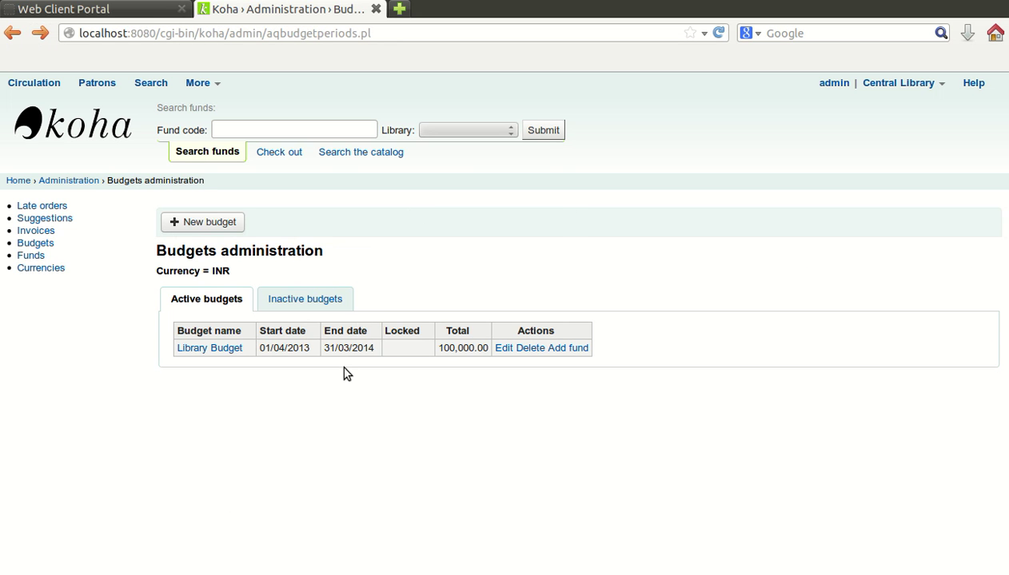
View the Funds page from Acquisition parameters, then go back to Administration
click(83, 182)
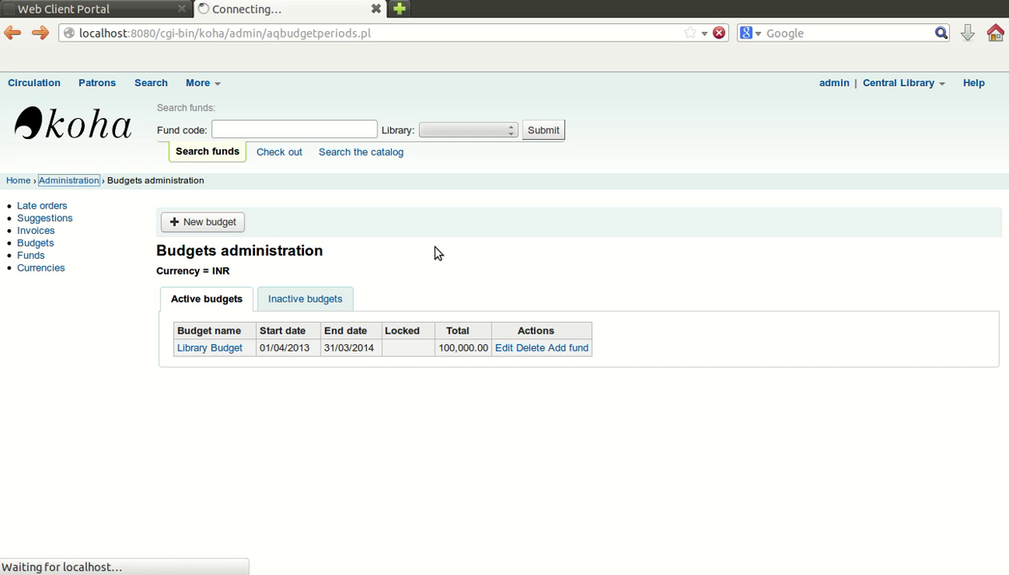
scroll(533, 383, down, 5)
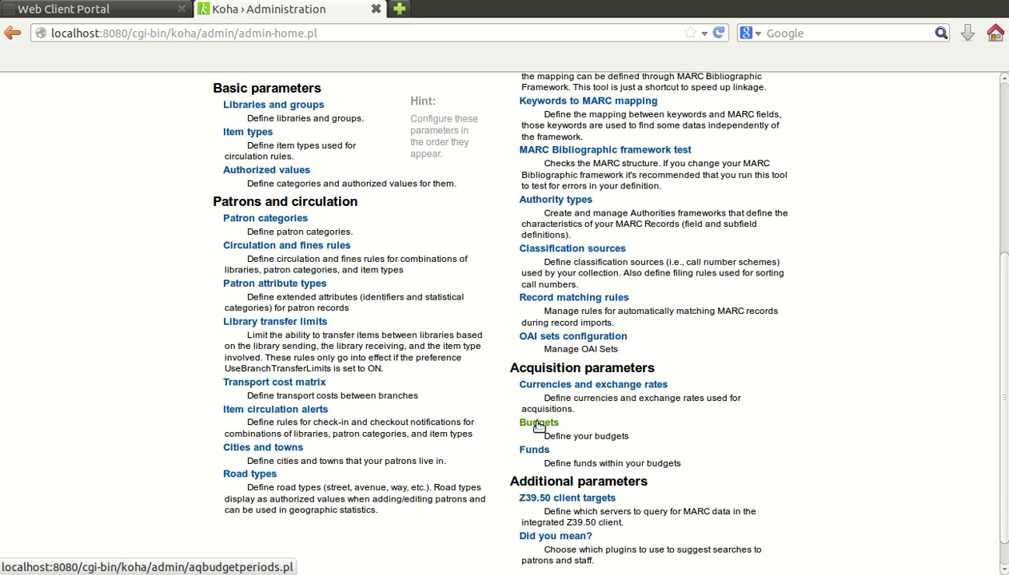
click(537, 451)
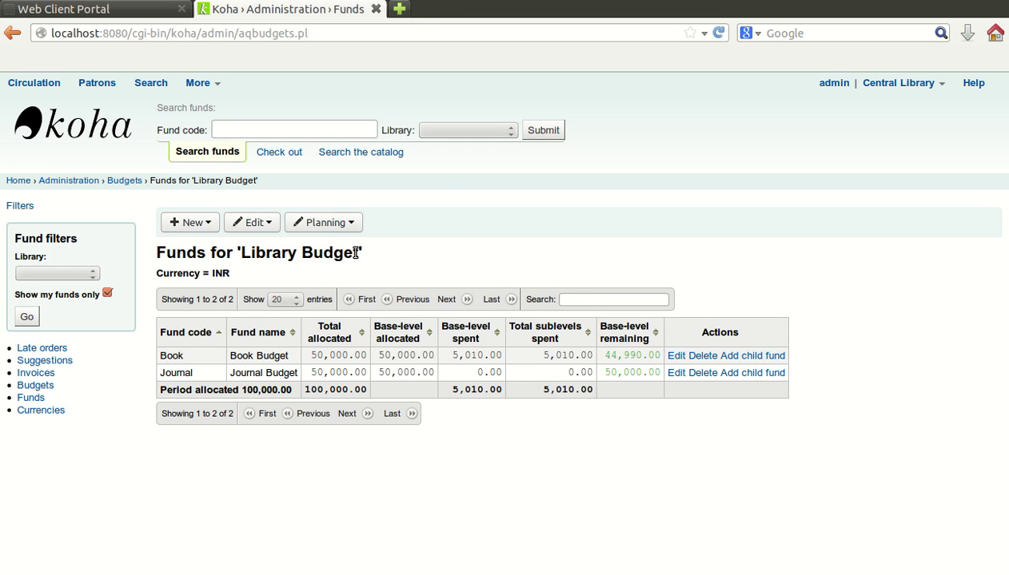
right_click(462, 200)
click(485, 211)
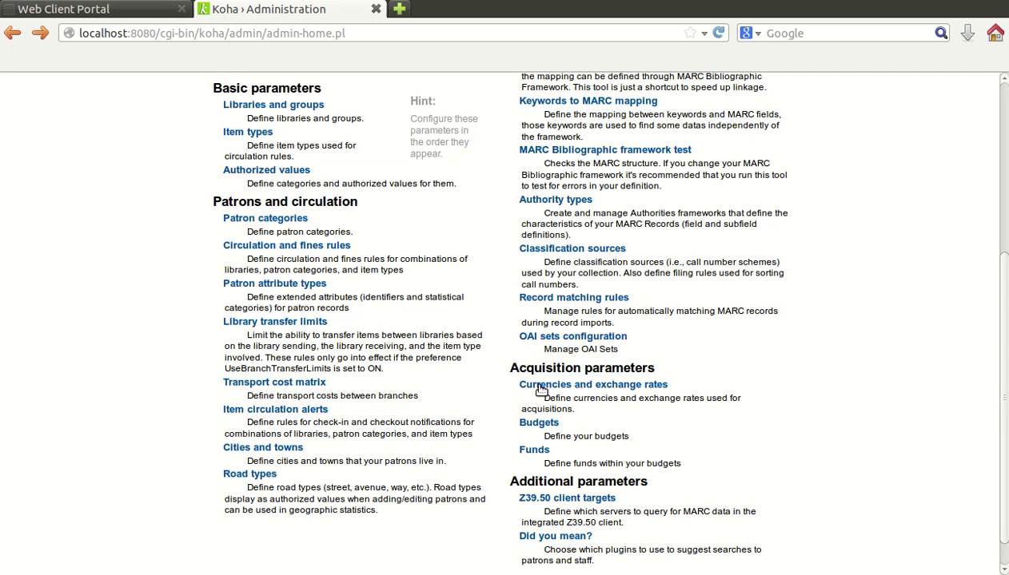
View the Budgets page, then go back to Administration
click(539, 426)
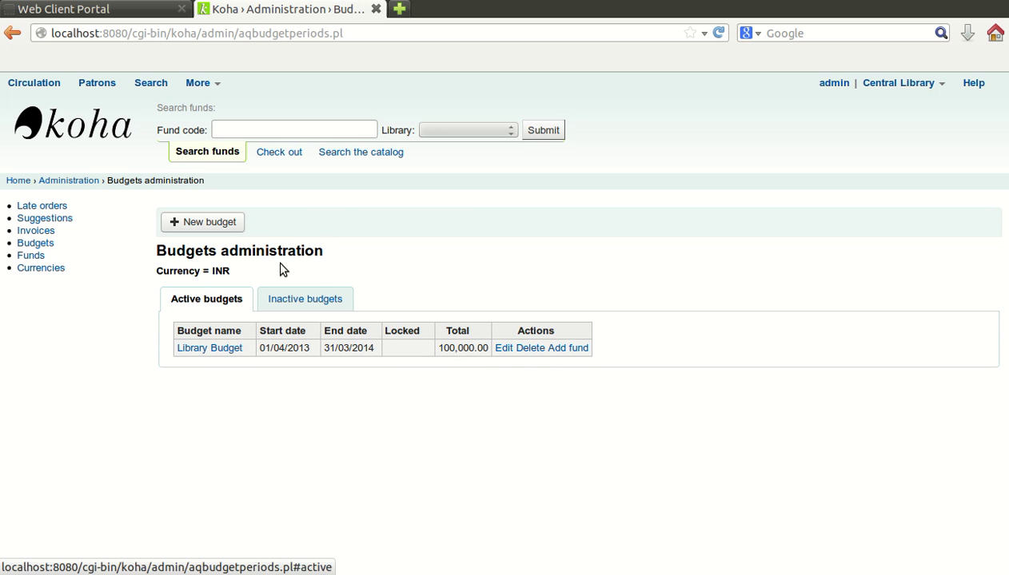
right_click(296, 213)
click(362, 225)
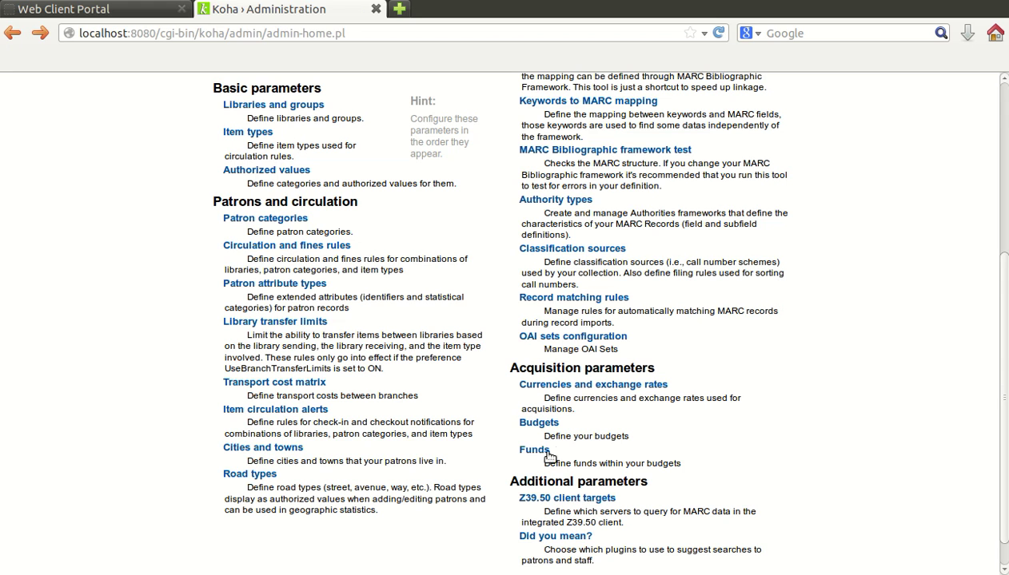
Open the funds list and start a new fund for Library Budget
click(537, 451)
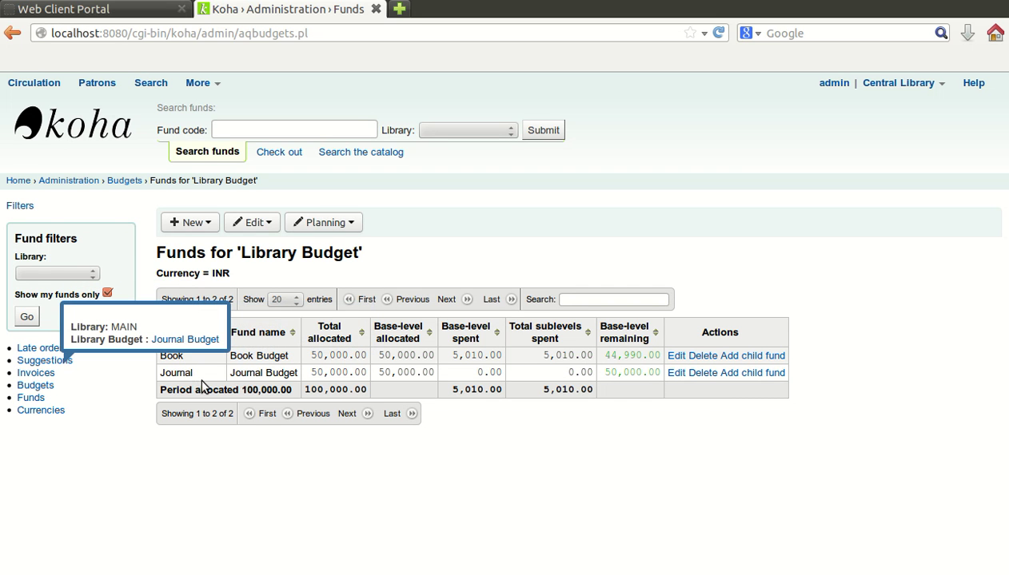
click(206, 228)
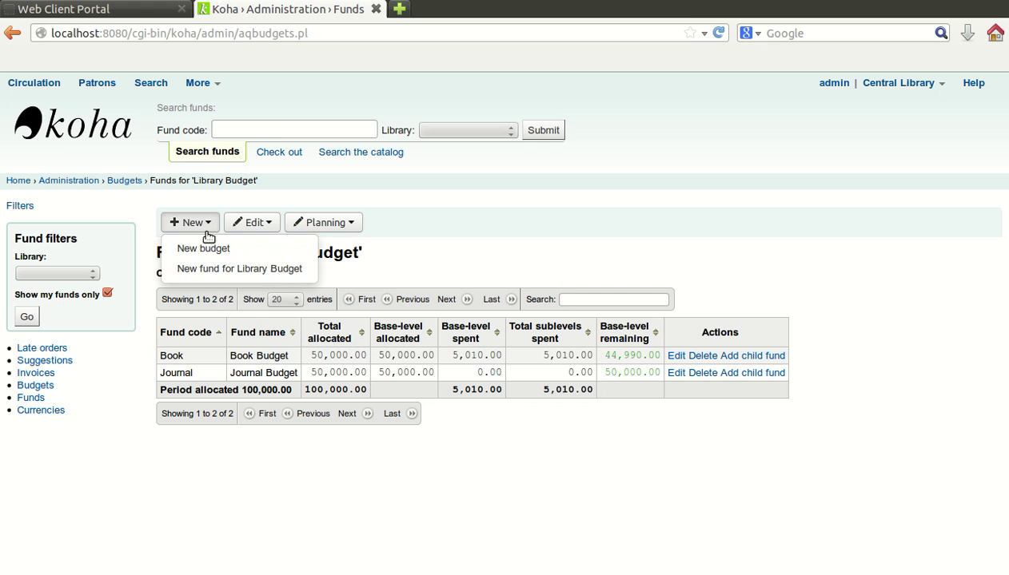
click(284, 272)
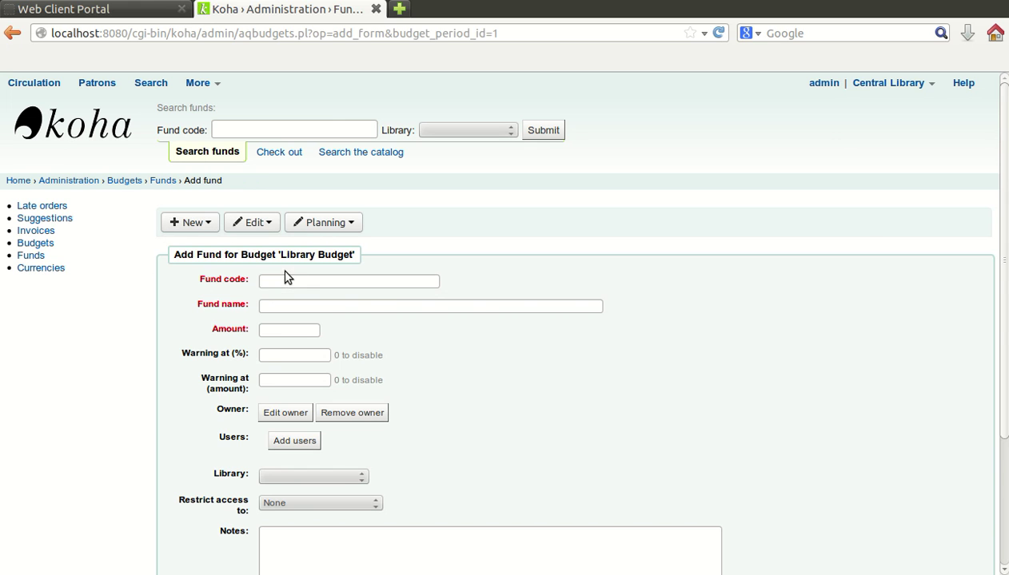
Review the Add Fund fields: code, name, amount, warning amount and warning percentage
click(274, 281)
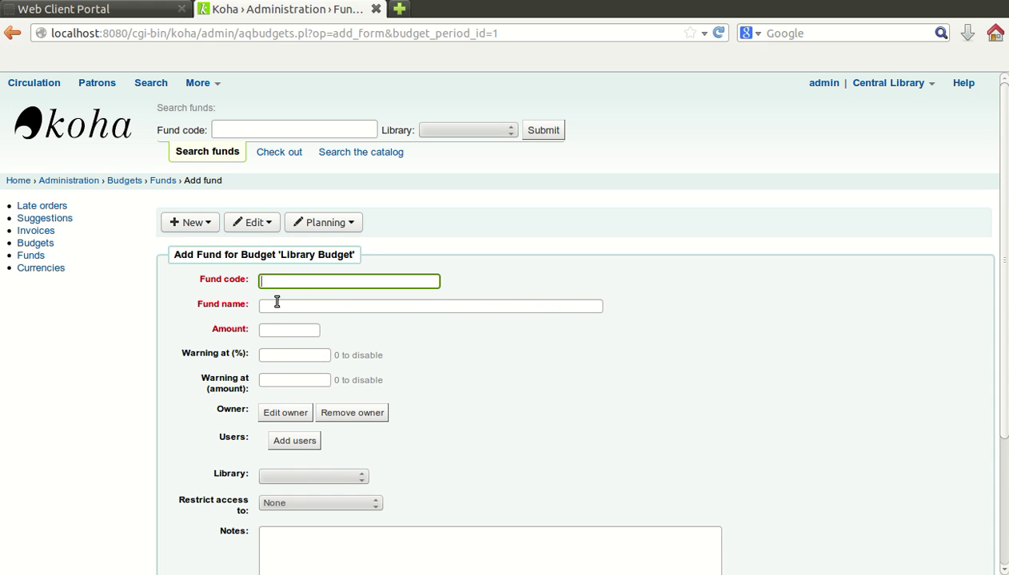
click(276, 305)
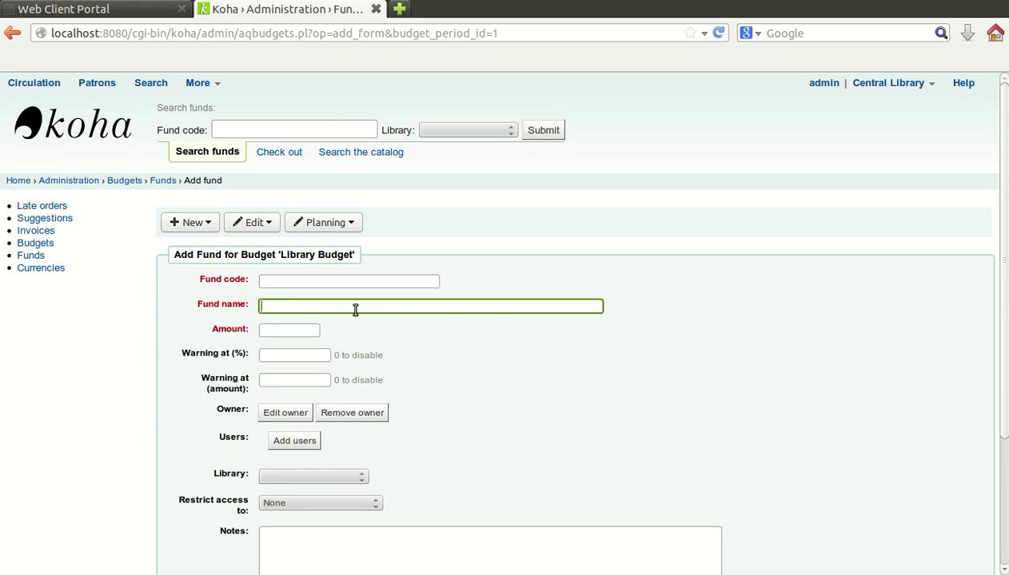
click(294, 329)
scroll(312, 329, down, 2)
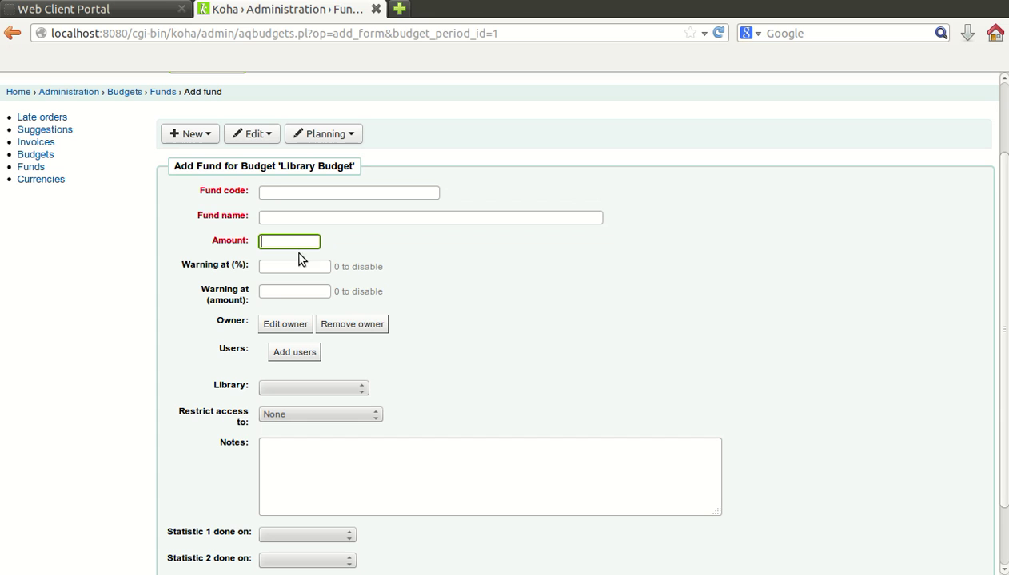
click(272, 291)
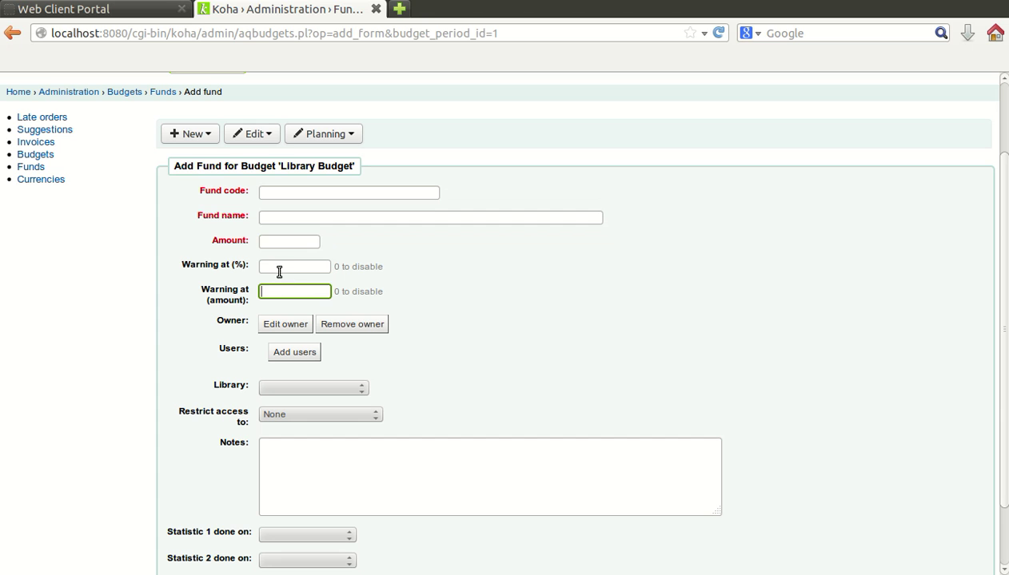
click(277, 270)
click(272, 291)
scroll(372, 257, down, 2)
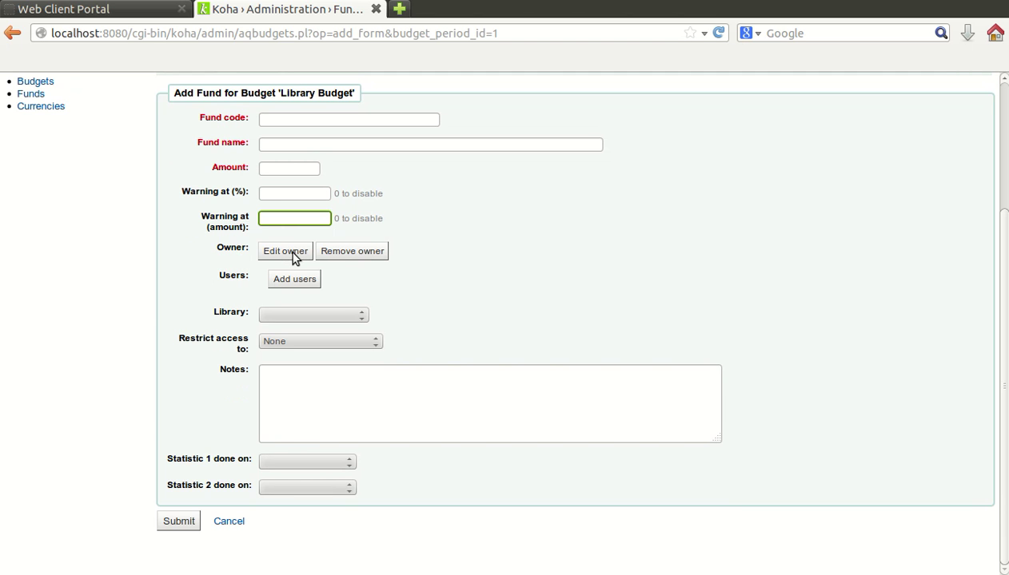
scroll(493, 205, up, 4)
Return to the Library Budget funds list and edit the Book fund
right_click(497, 201)
click(505, 209)
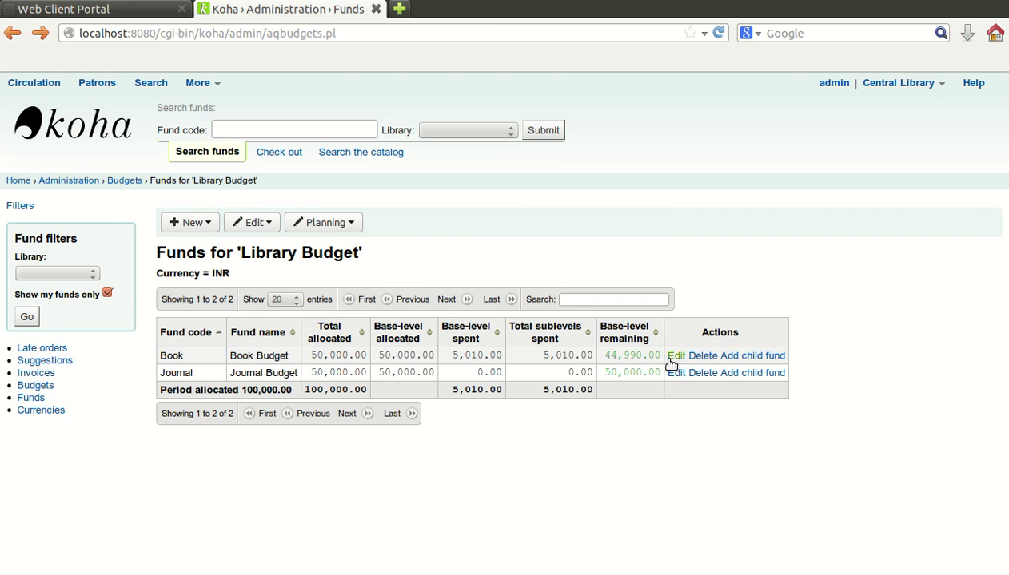
click(675, 357)
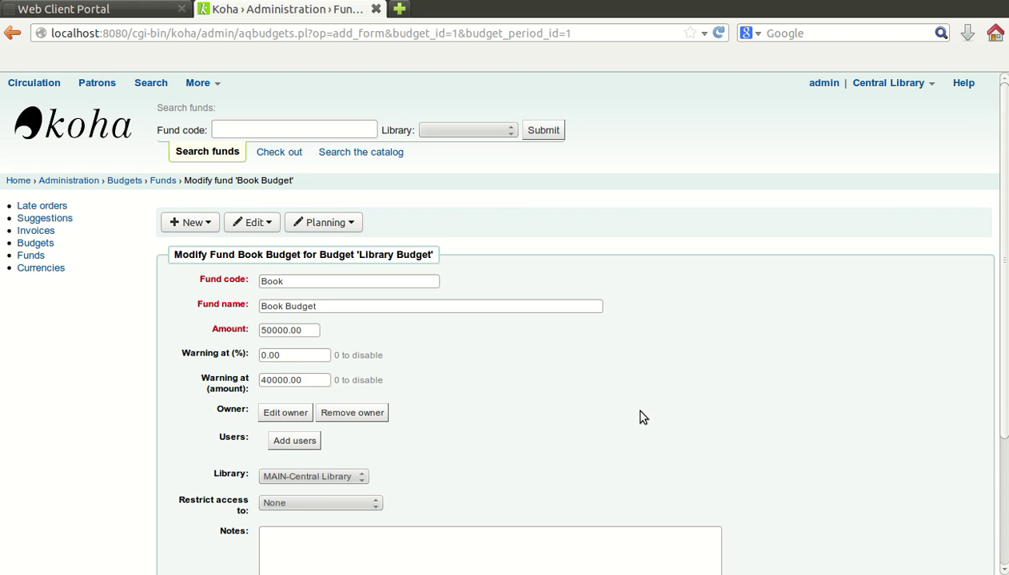
scroll(639, 417, down, 2)
Review the Book Budget fields (amount 50000.00, warning 40000.00) and search for a budget owner
click(325, 193)
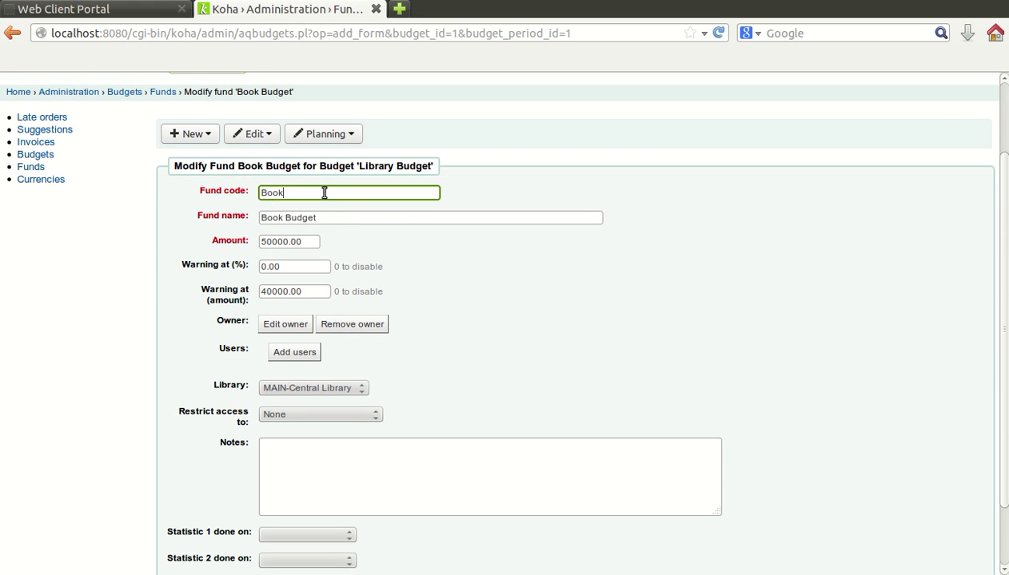
click(333, 223)
click(310, 241)
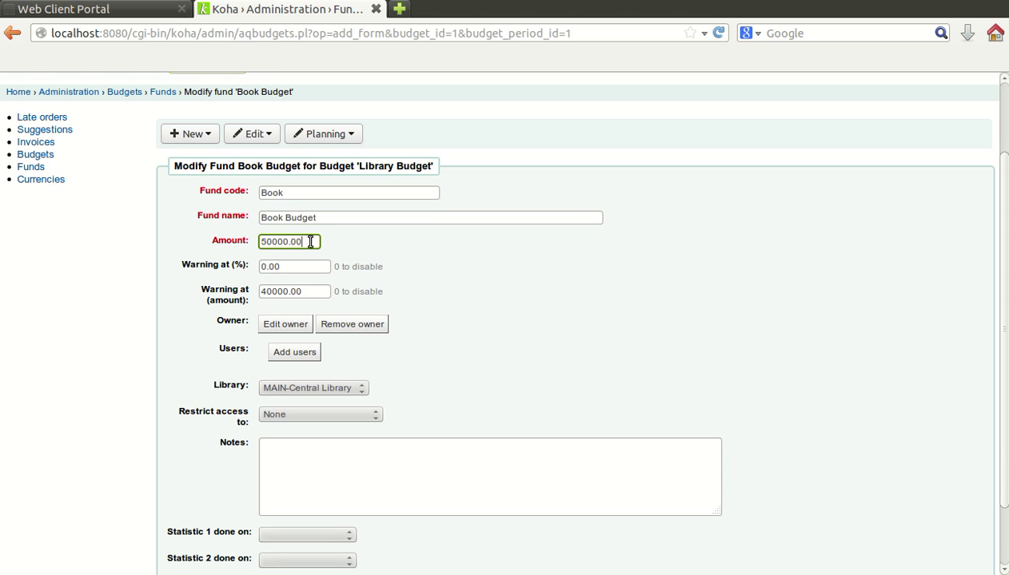
click(313, 291)
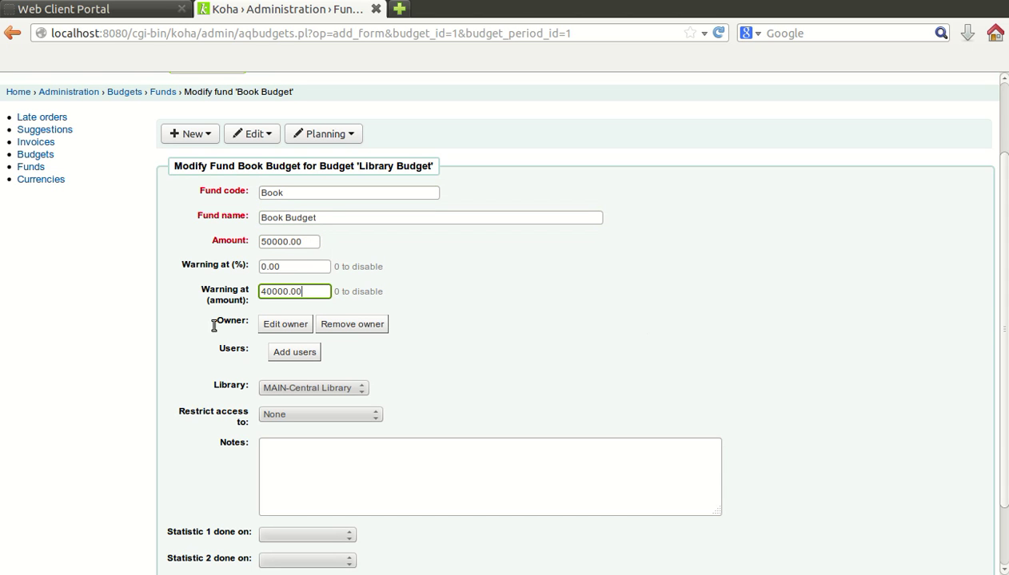
scroll(314, 311, down, 2)
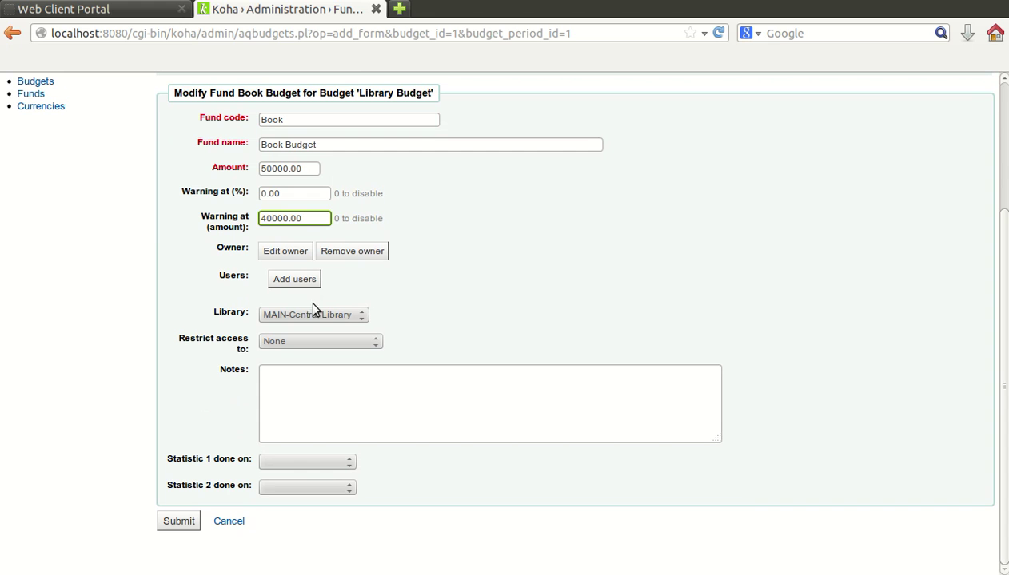
click(294, 254)
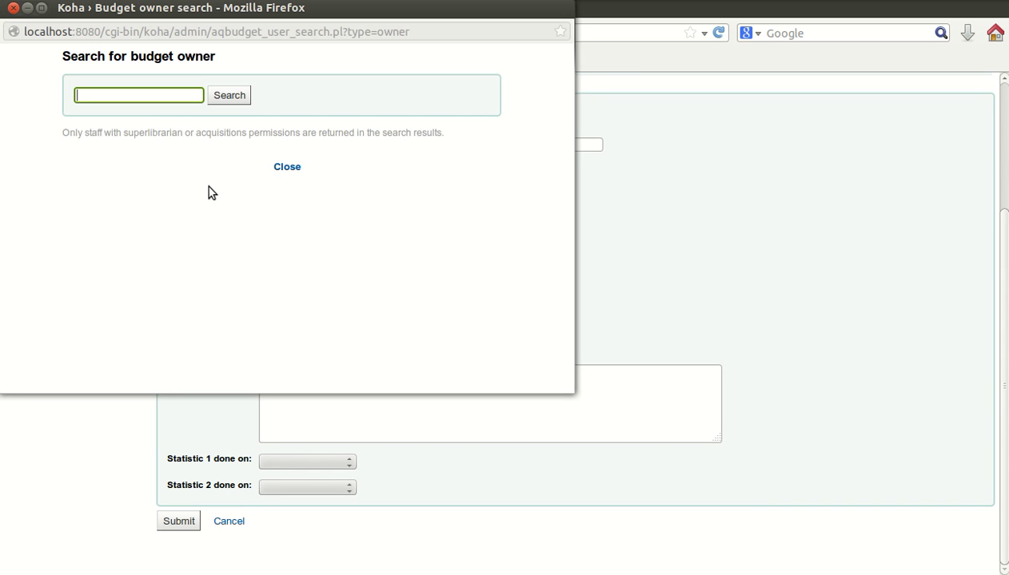
click(147, 95)
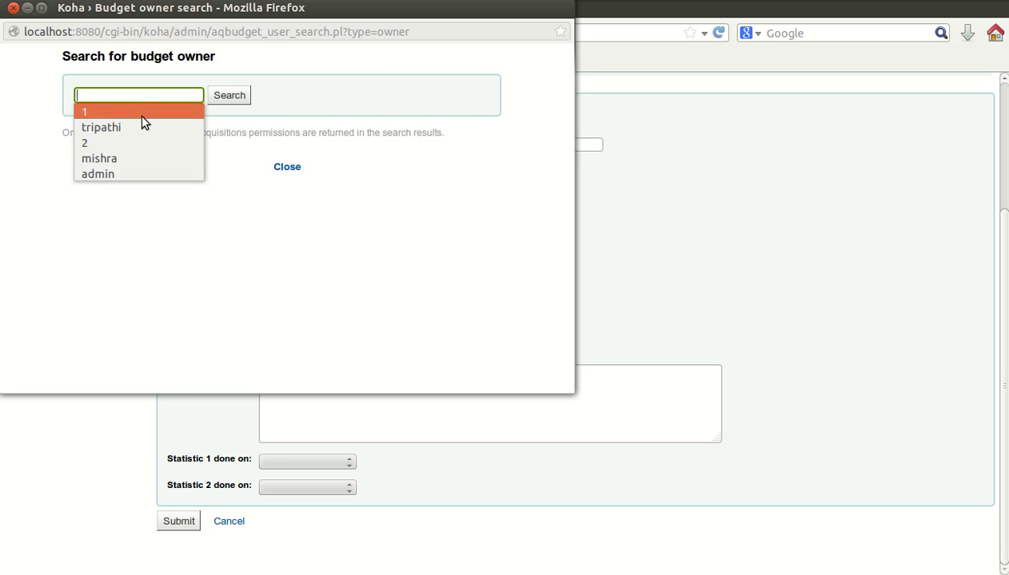
click(144, 127)
click(230, 96)
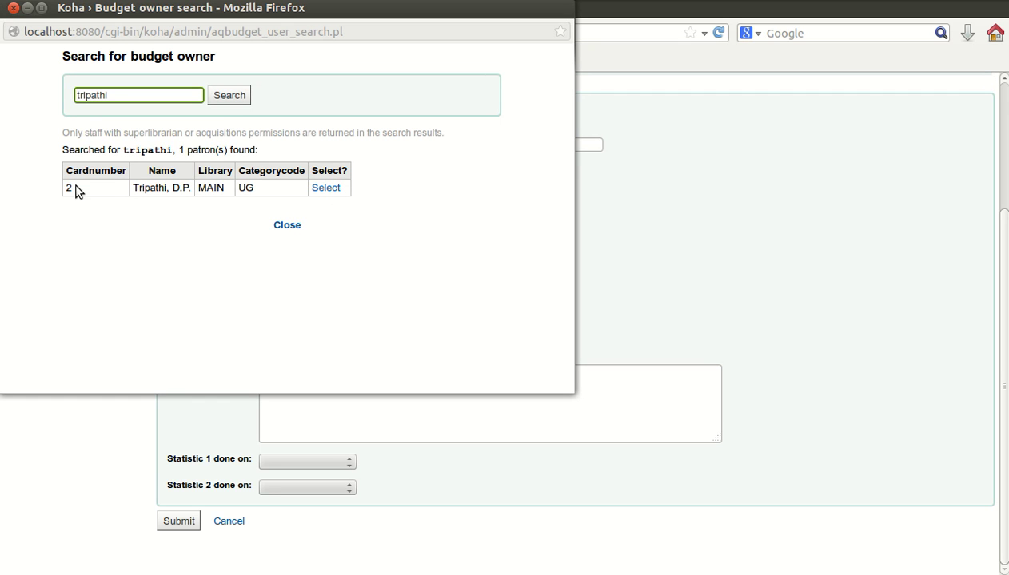
click(291, 226)
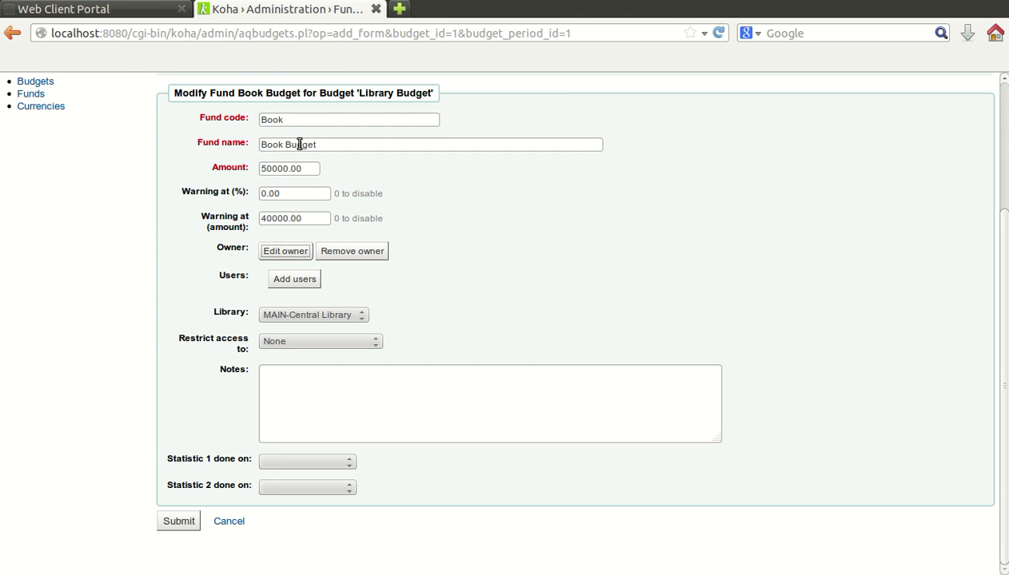
scroll(299, 144, up, 2)
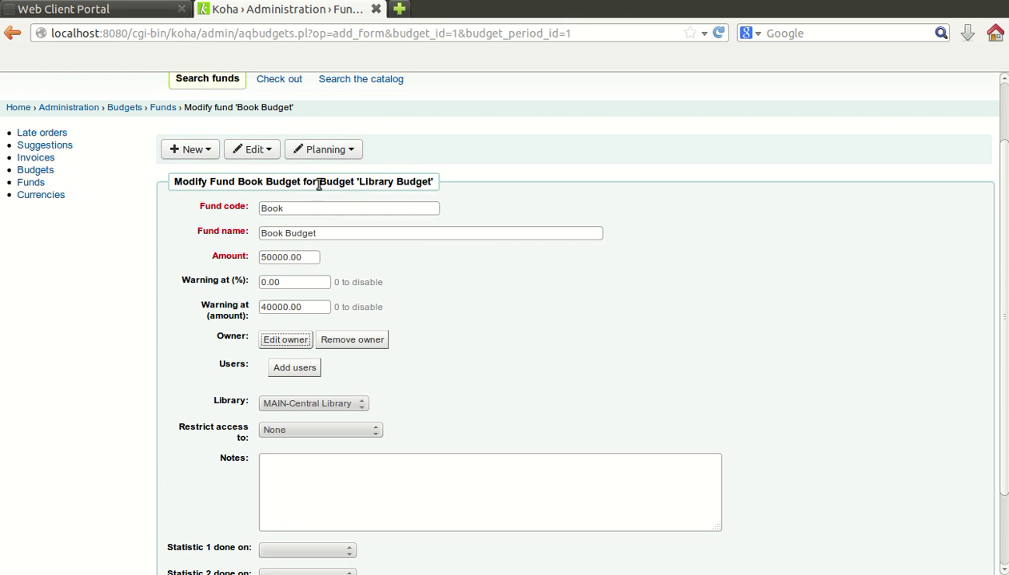
scroll(349, 228, down, 2)
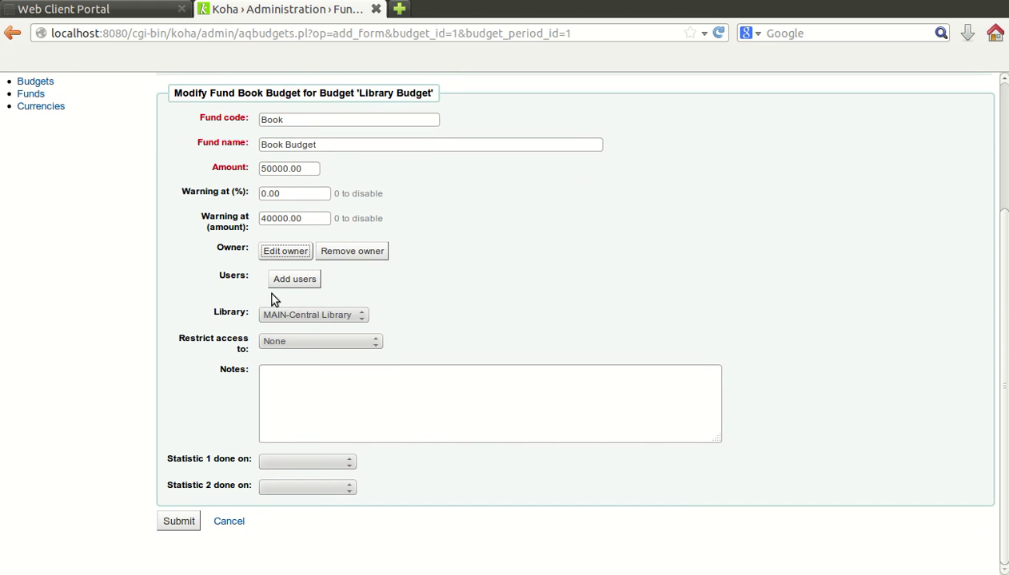
click(297, 281)
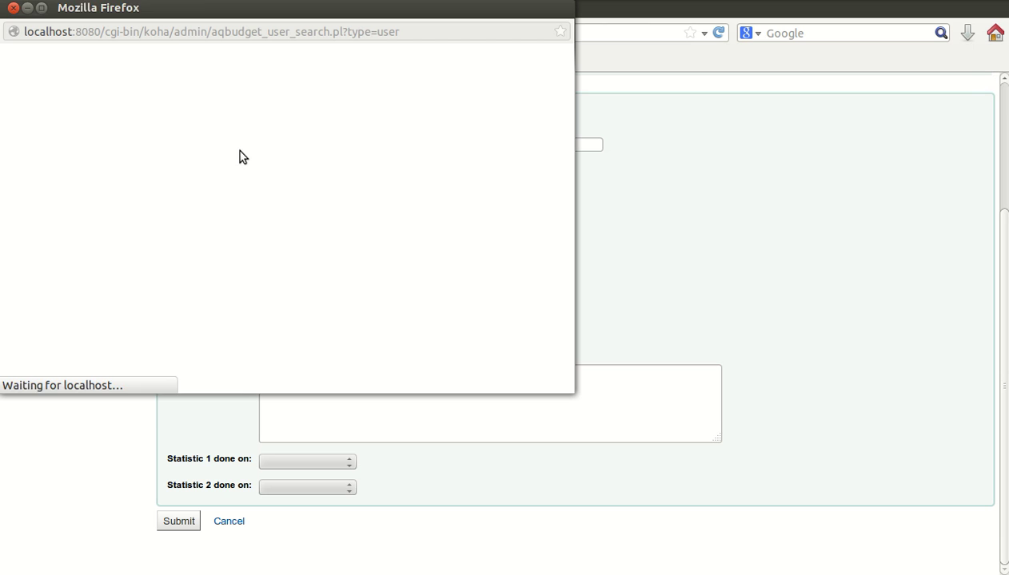
click(148, 96)
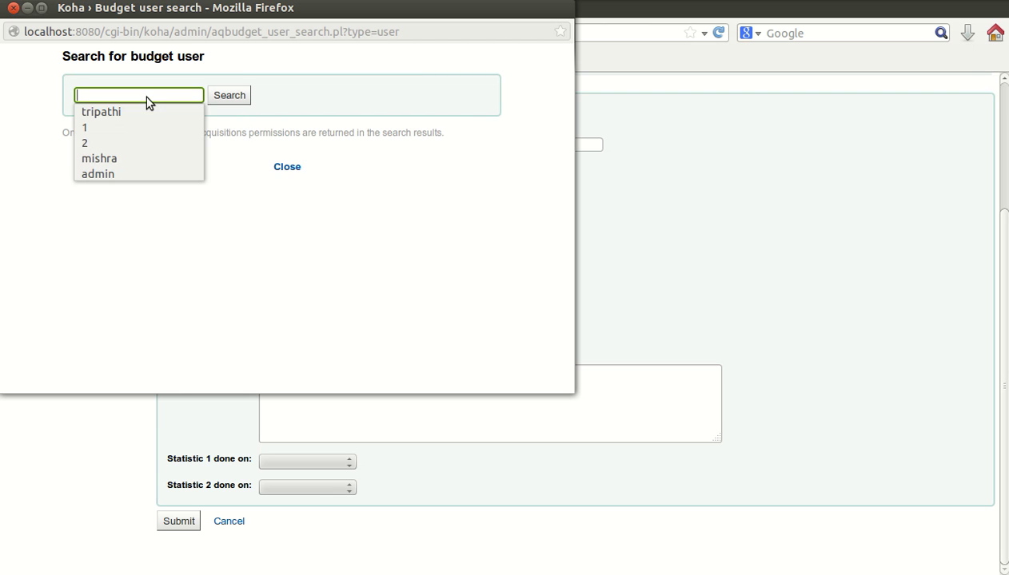
click(128, 158)
click(232, 97)
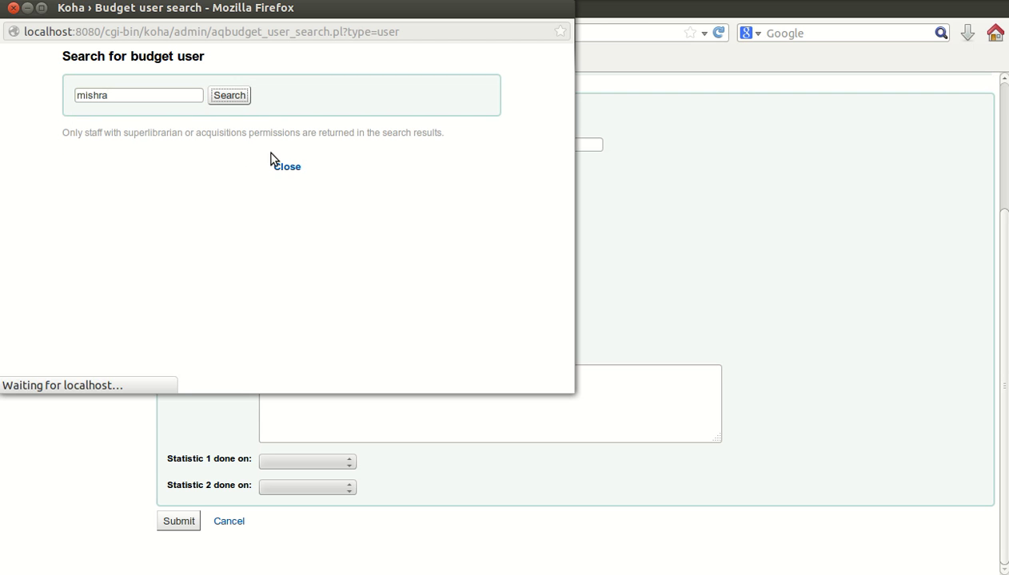
click(362, 188)
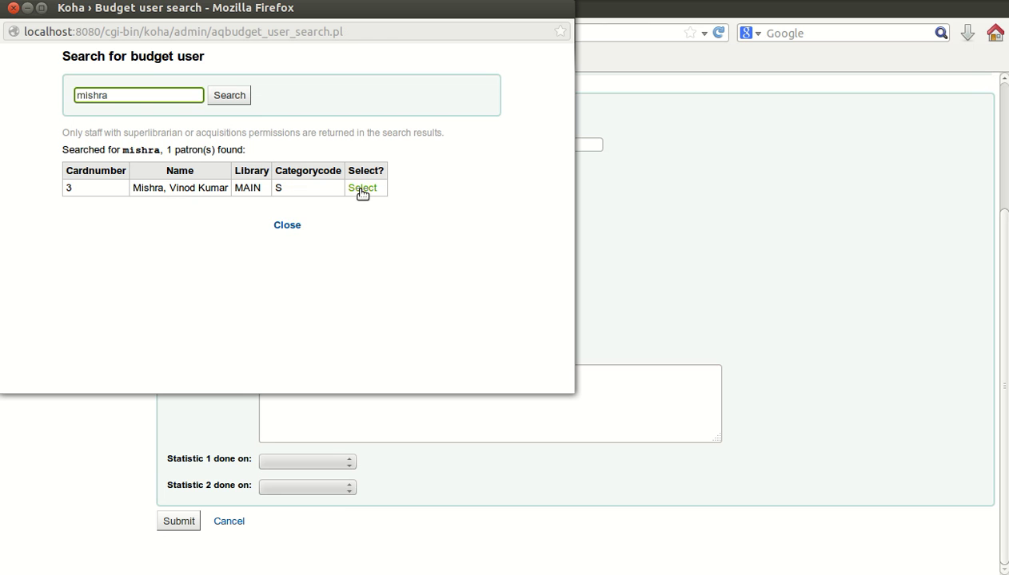
click(287, 226)
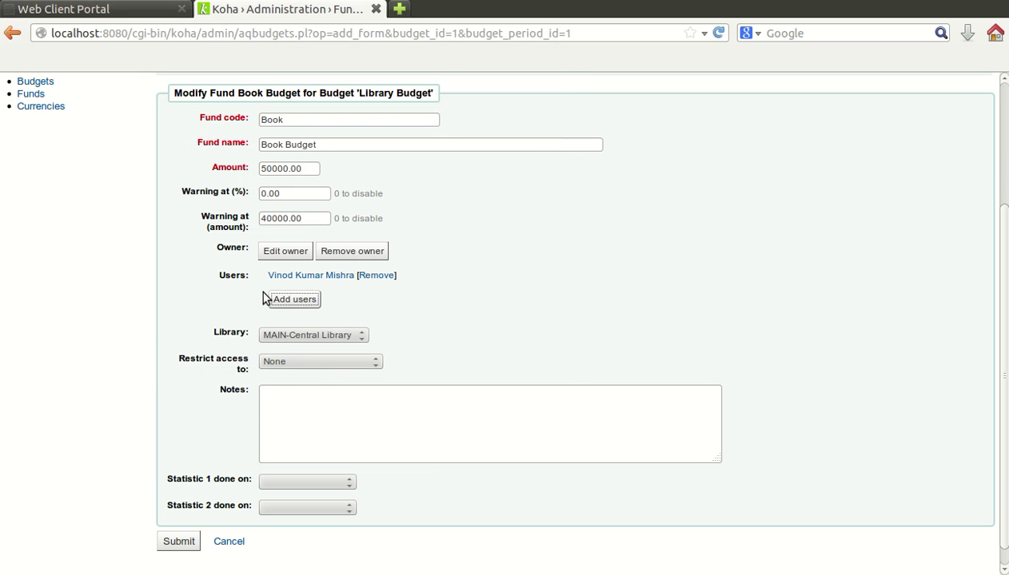
click(379, 277)
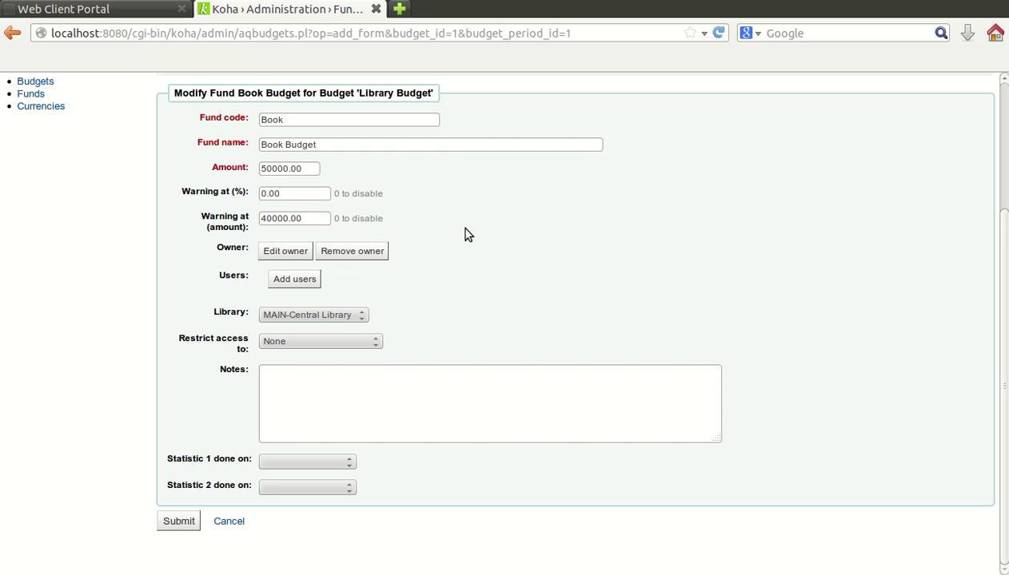
click(354, 316)
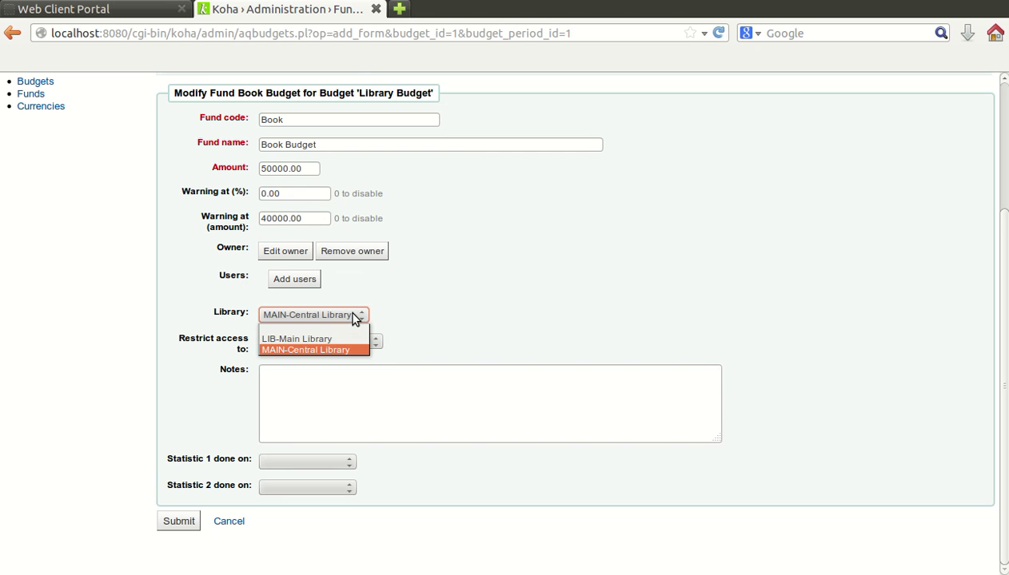
click(354, 317)
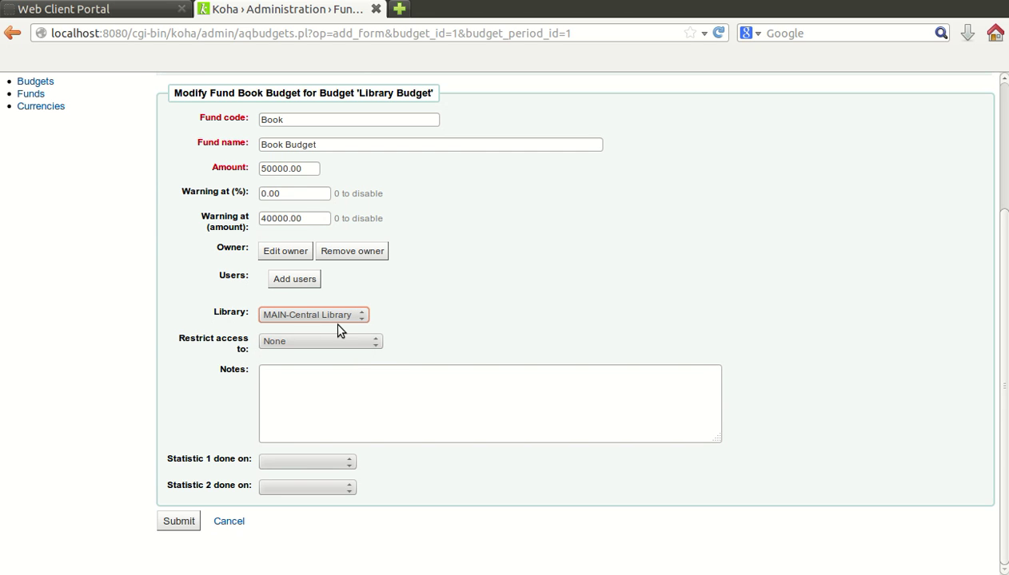
click(355, 345)
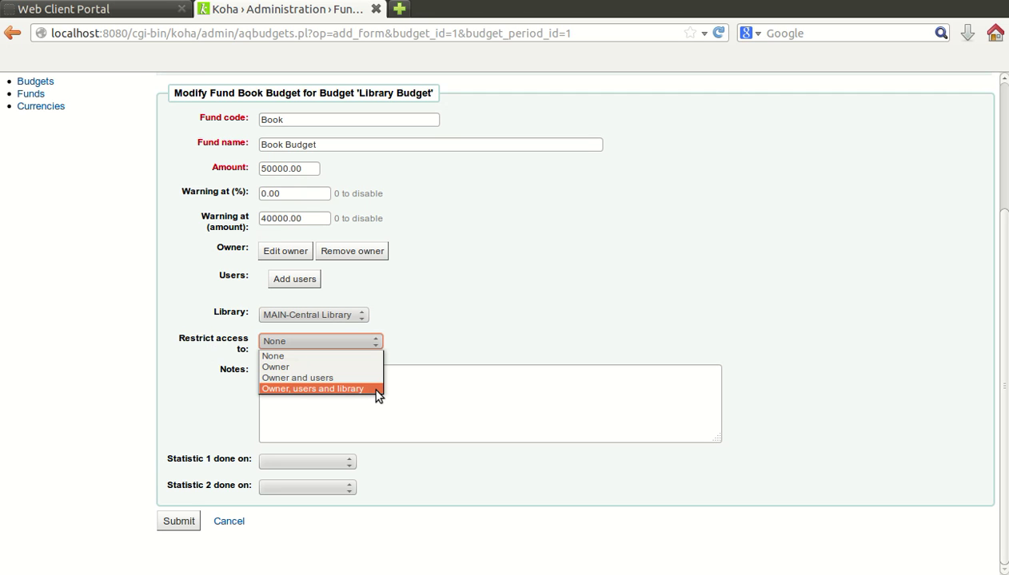
click(457, 324)
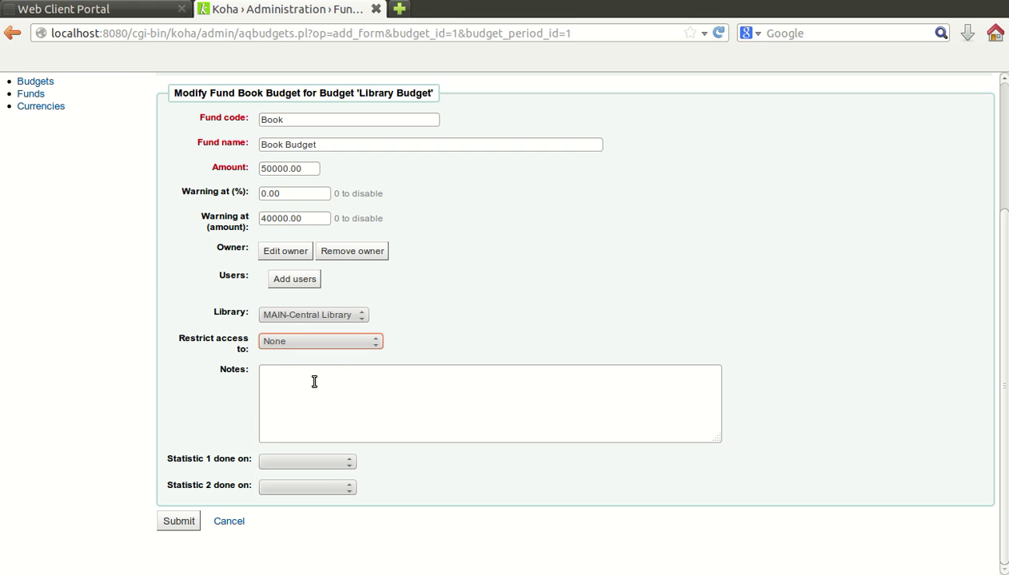
click(310, 465)
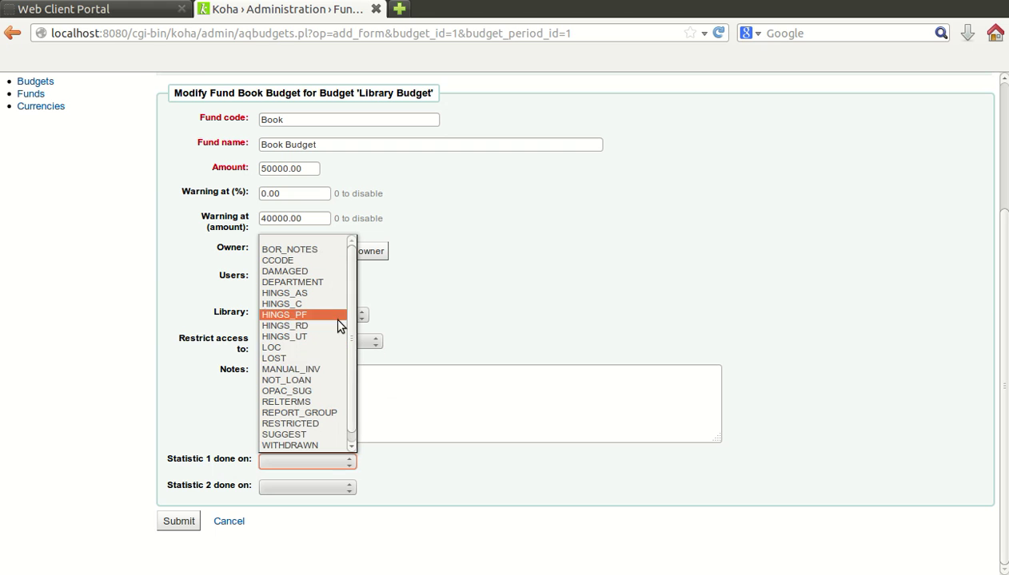
click(387, 463)
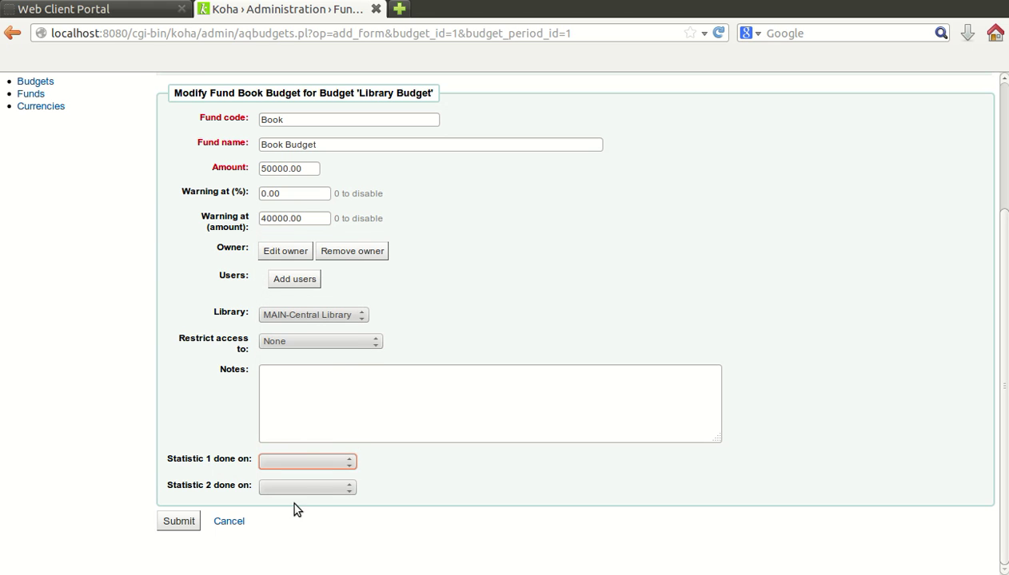
click(308, 488)
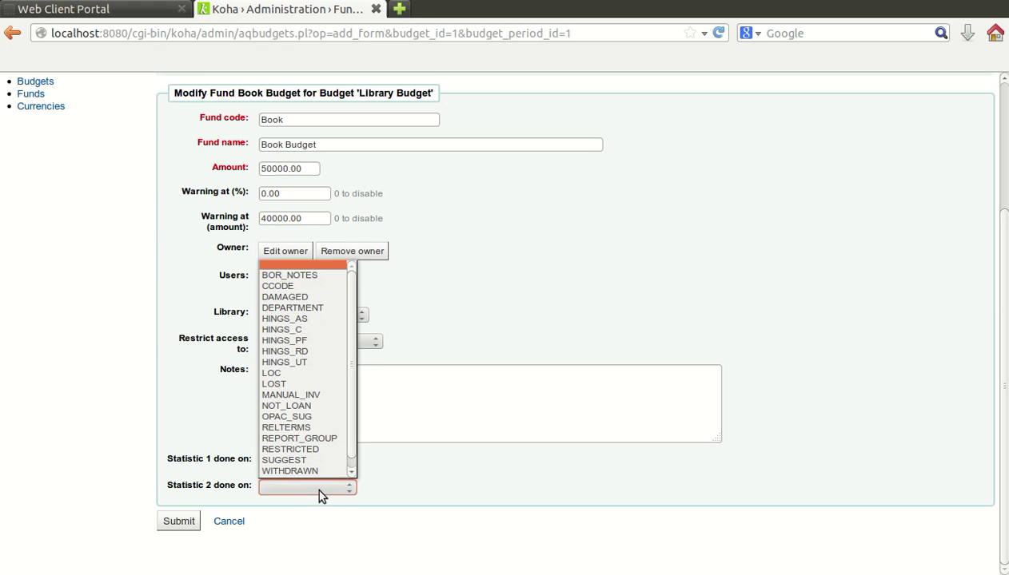
click(400, 487)
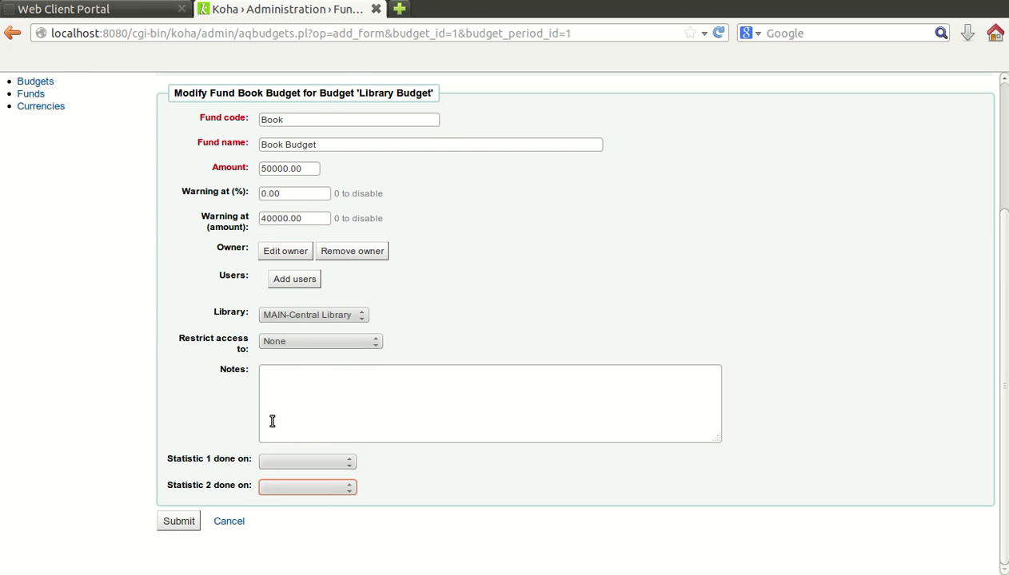
scroll(272, 421, up, 3)
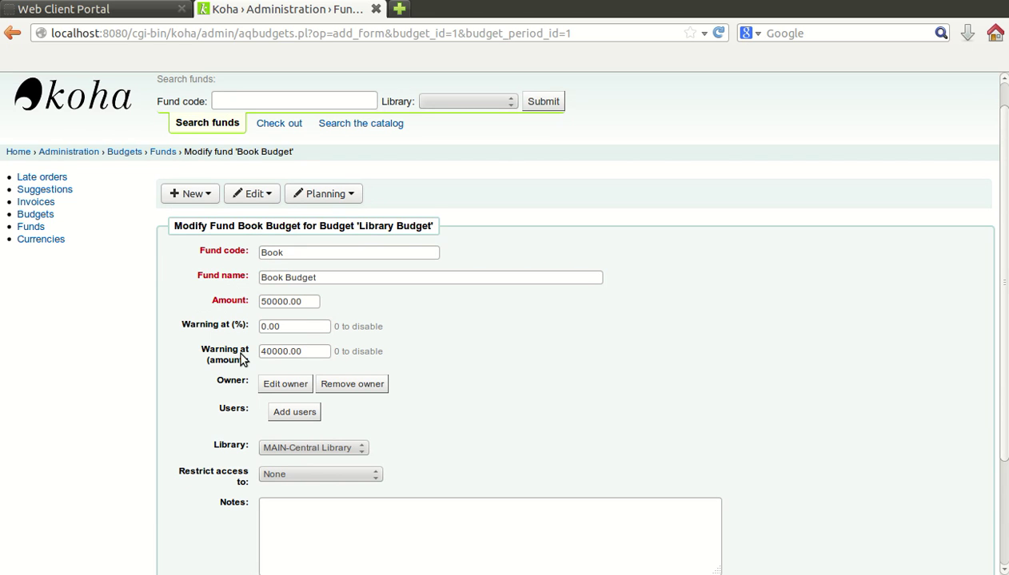
Cancel the Book fund edit, select its 5,010.00 spent amount, and return to Administration
scroll(241, 359, down, 3)
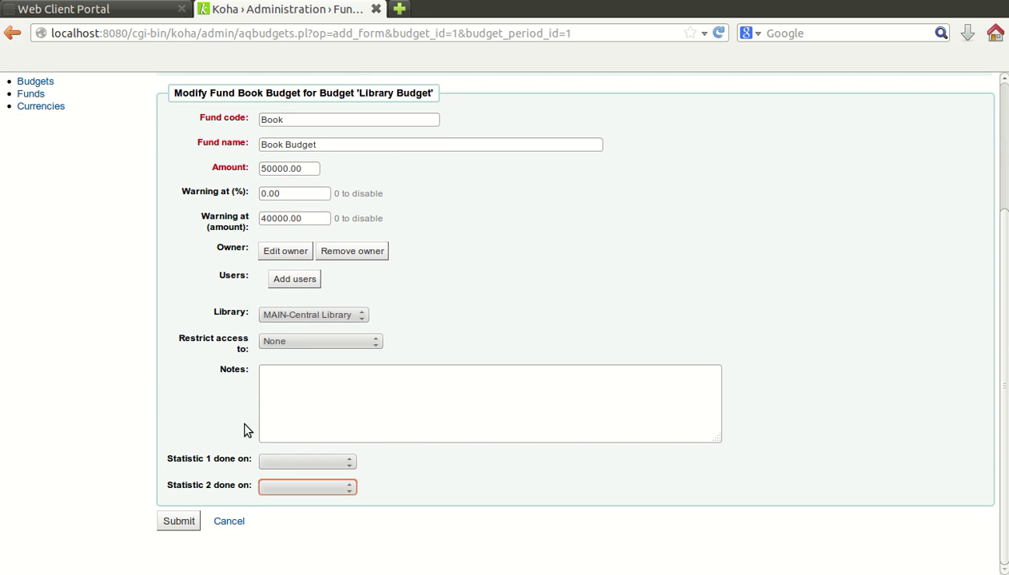
click(227, 521)
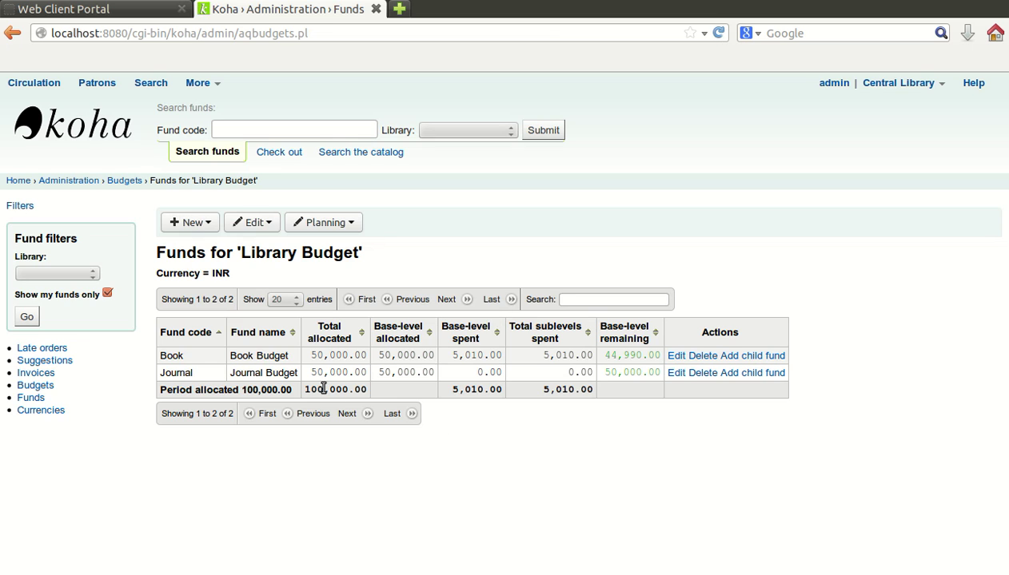
mouse_move(191, 363)
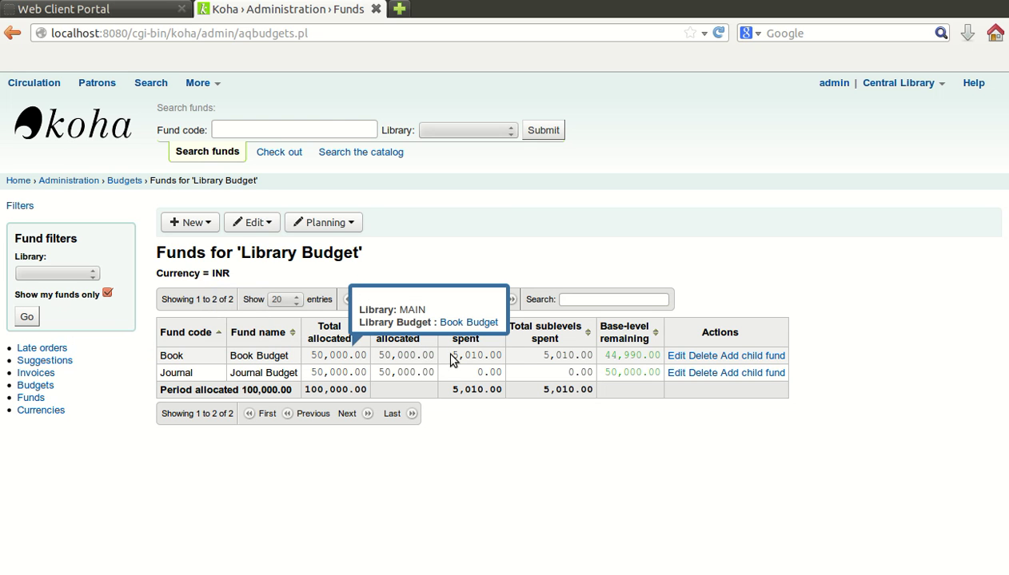
drag(447, 355, 502, 359)
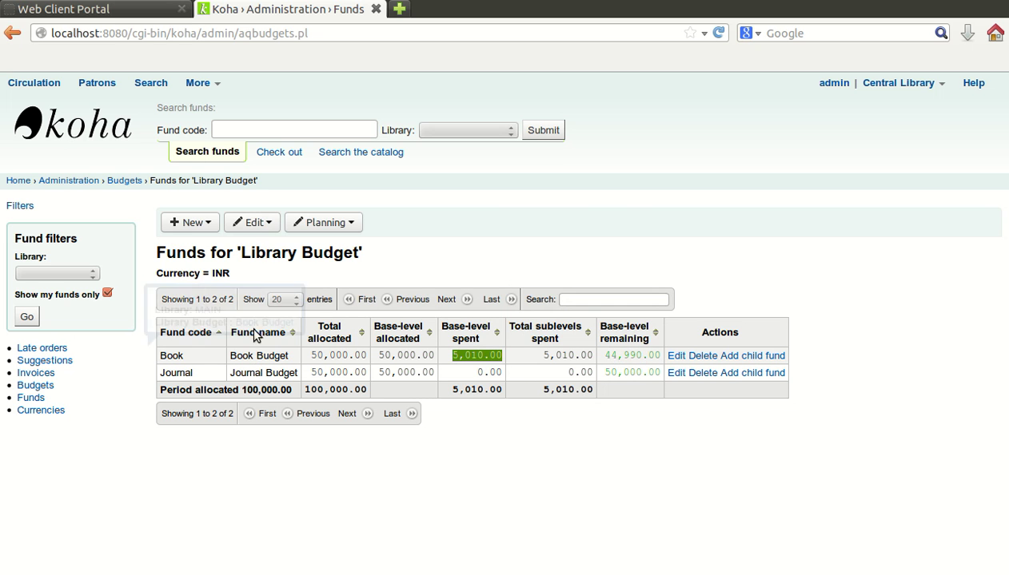
click(86, 185)
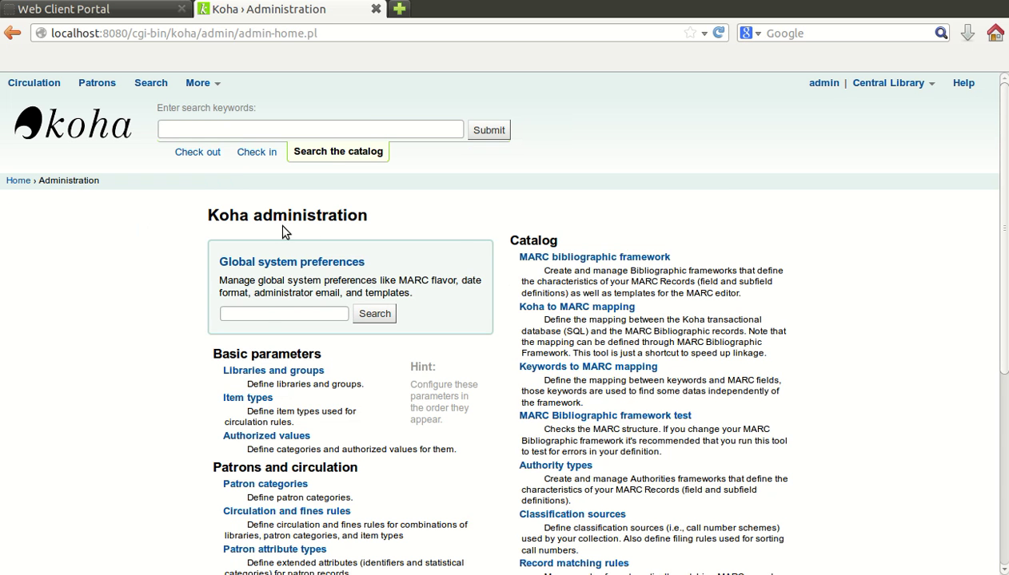
Scroll the Administration page down to the Acquisition parameters section
scroll(489, 262, down, 4)
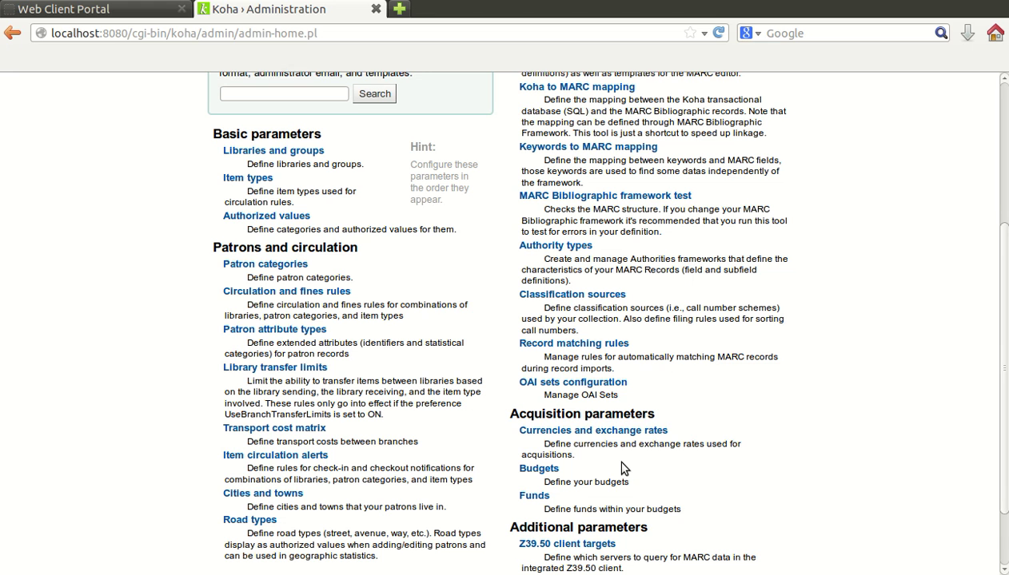